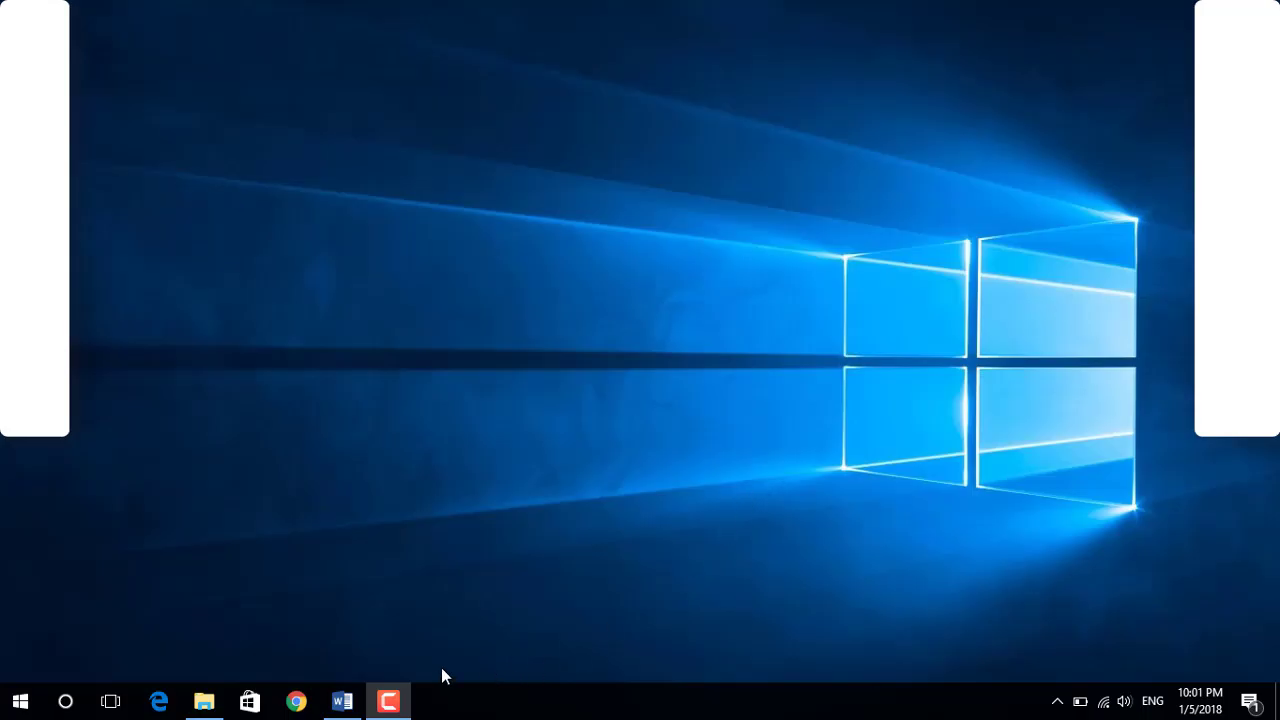
Open Chrome, load google.com and search for 'Sketchup 2018'
click(290, 702)
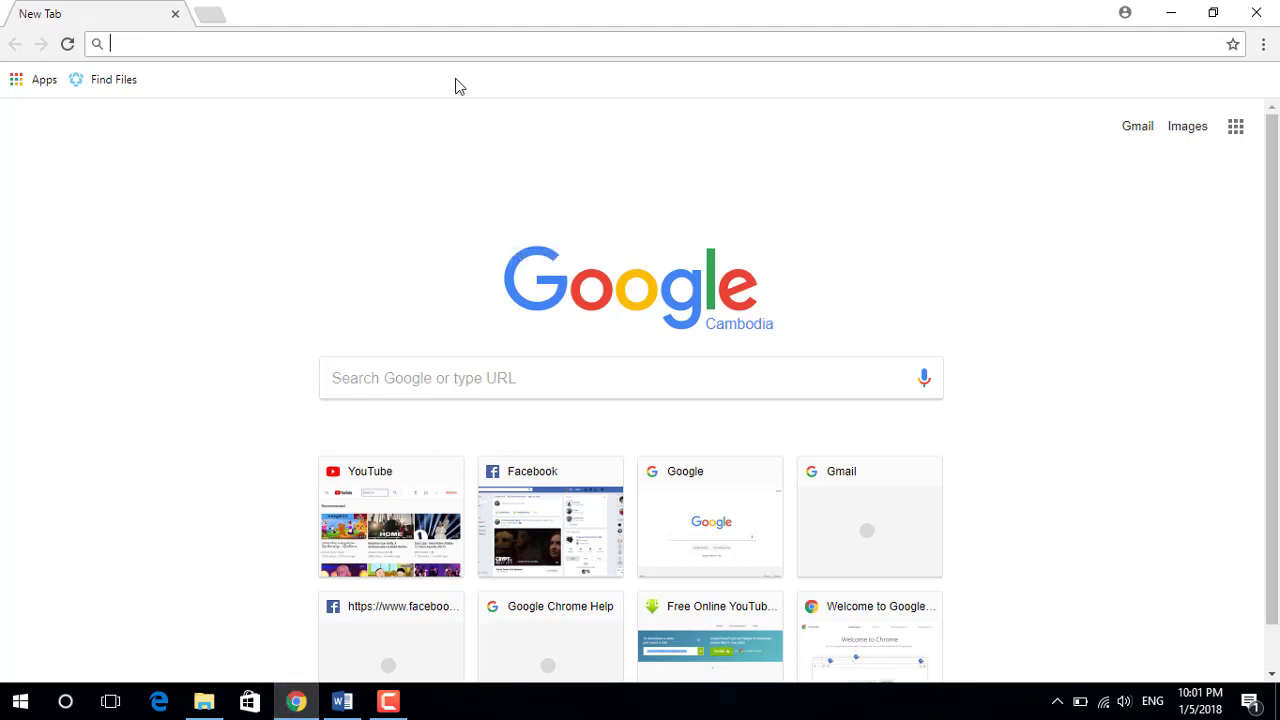
text(google.com)
key(Return)
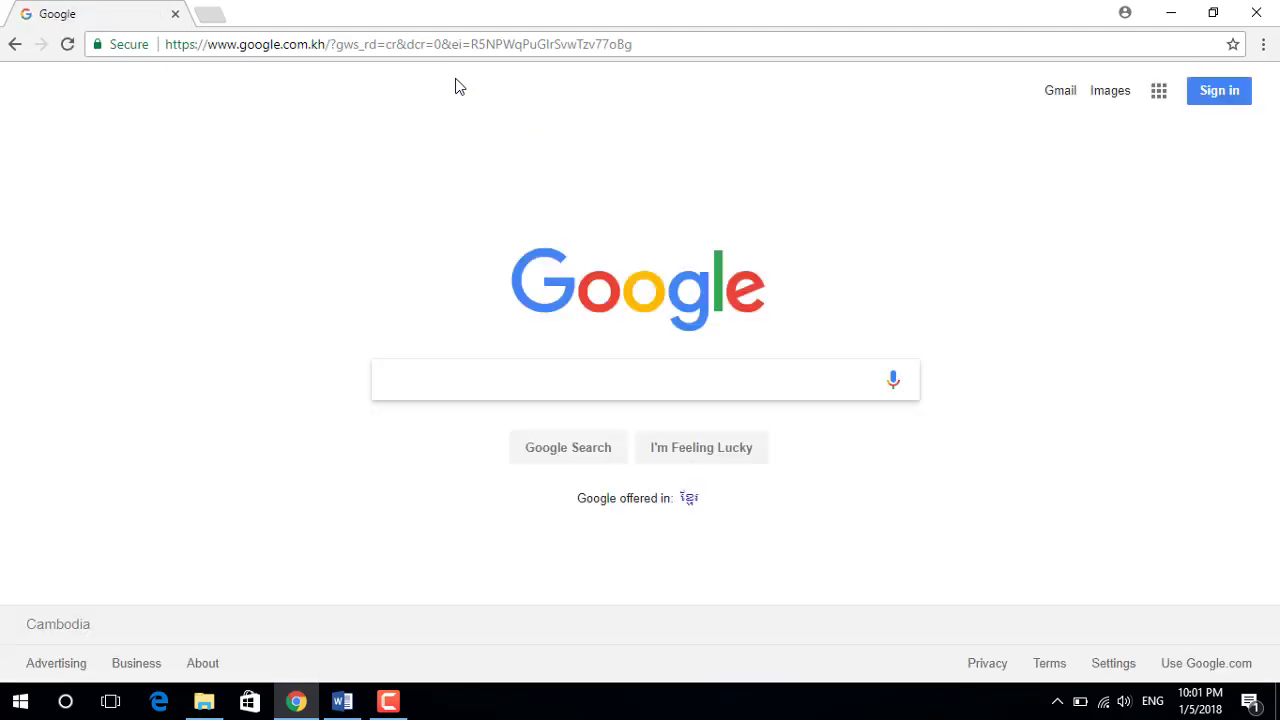
text(Sk)
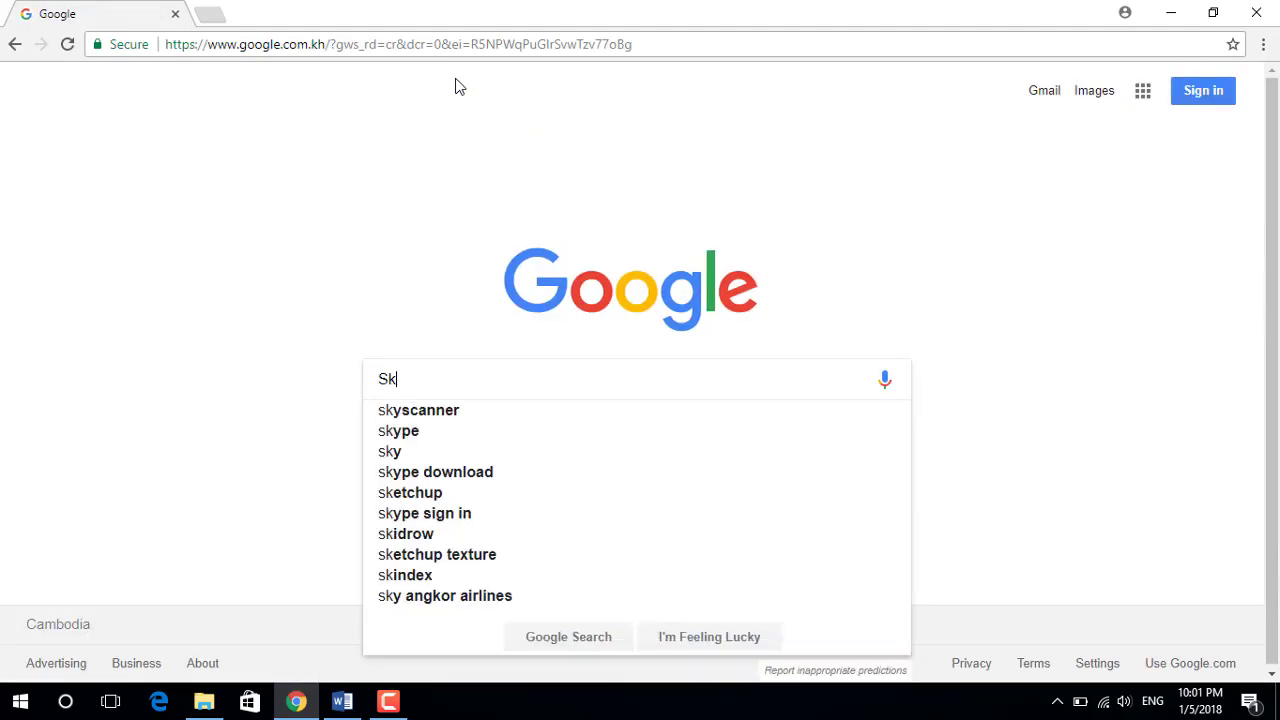
text(etchup)
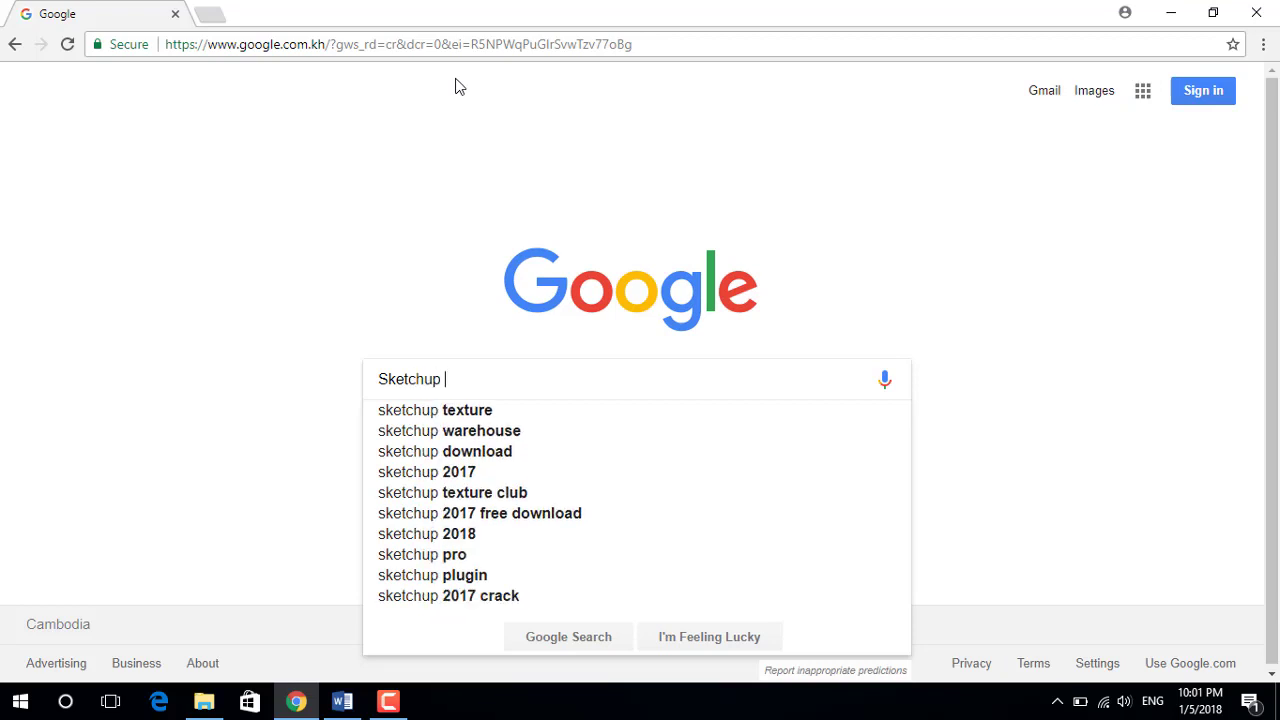
text( 2018)
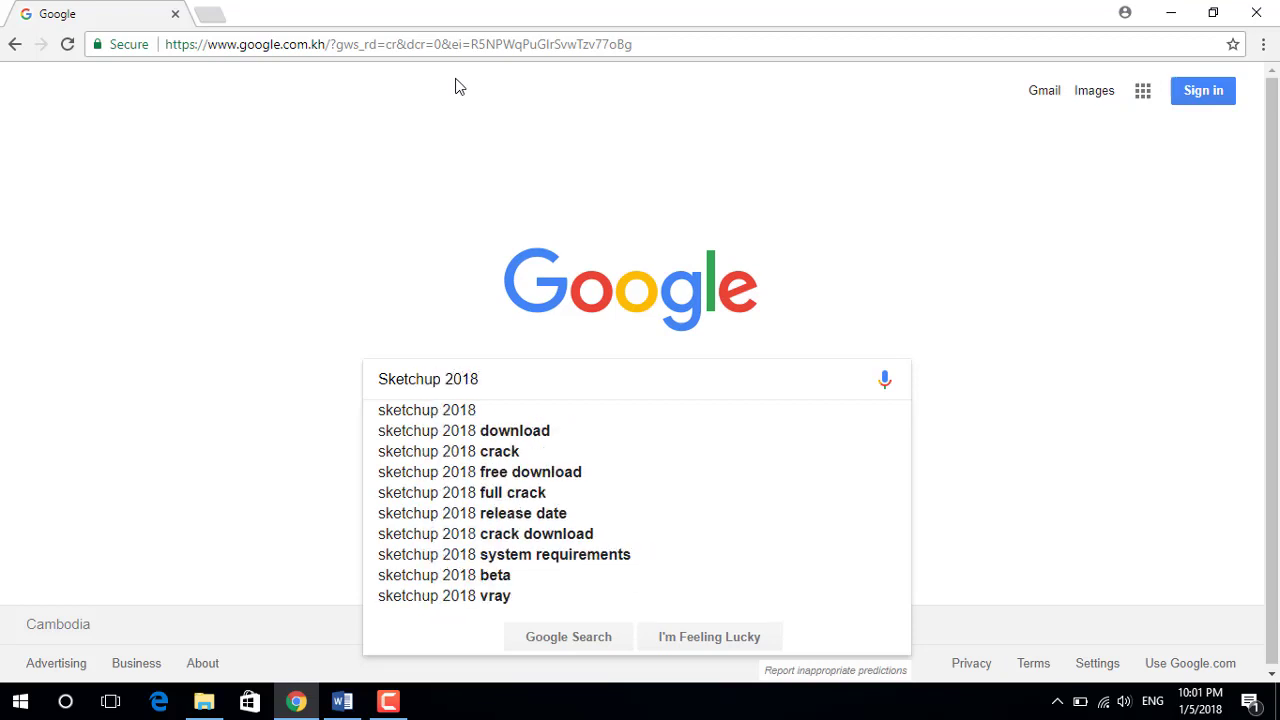
key(Return)
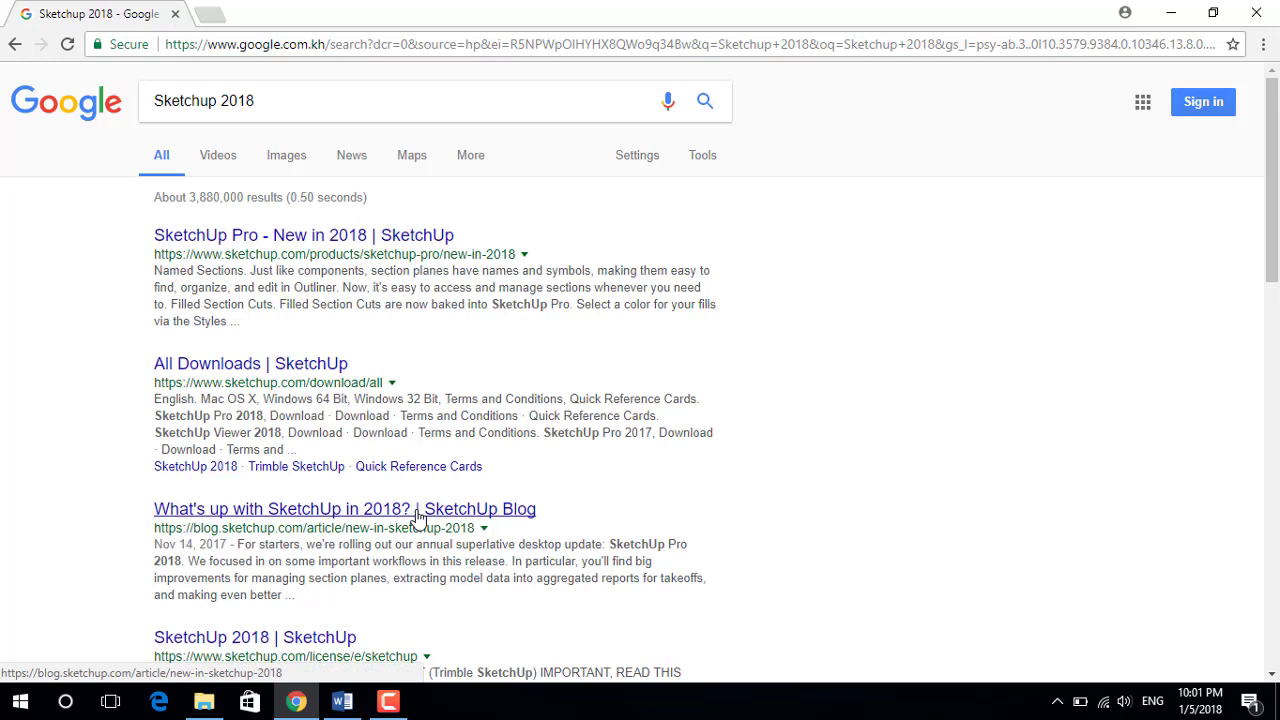
Open the first result, 'SketchUp Pro - New in 2018', in a new tab and switch to it
right_click(410, 240)
click(450, 246)
click(249, 10)
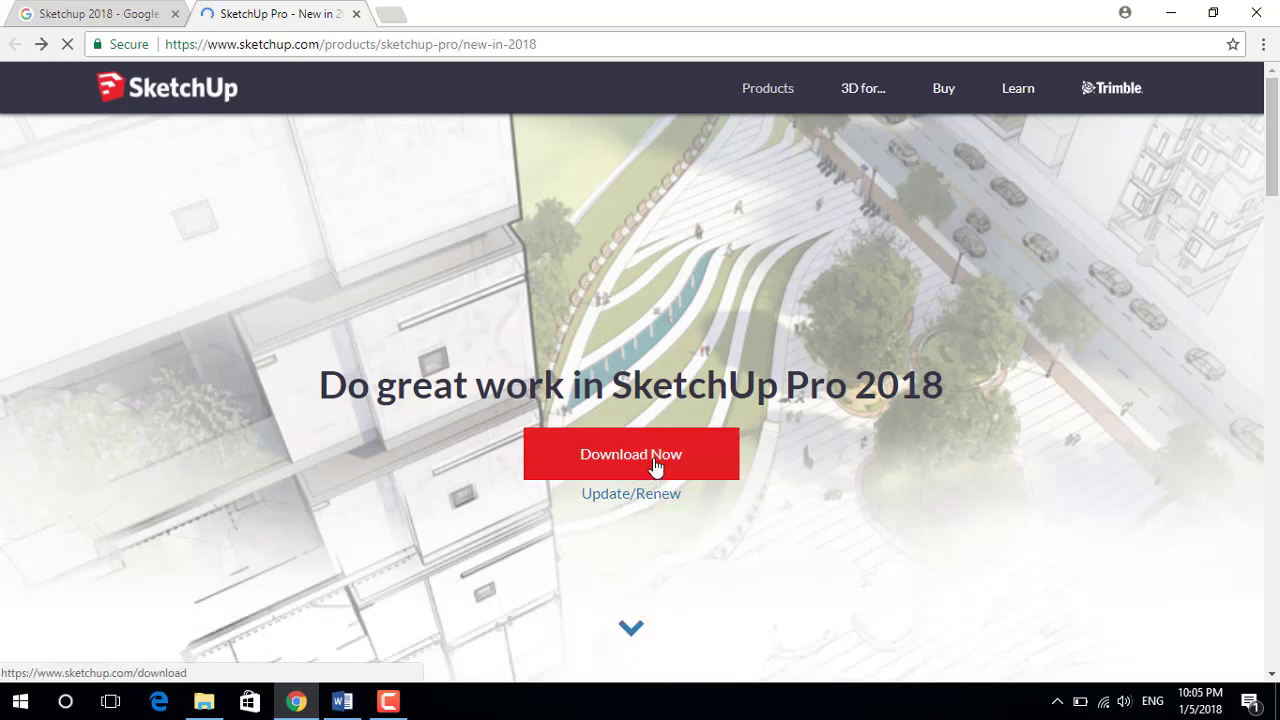
Choose Download Now and submit the form as Educational Use, University, Student with the saved email
click(655, 455)
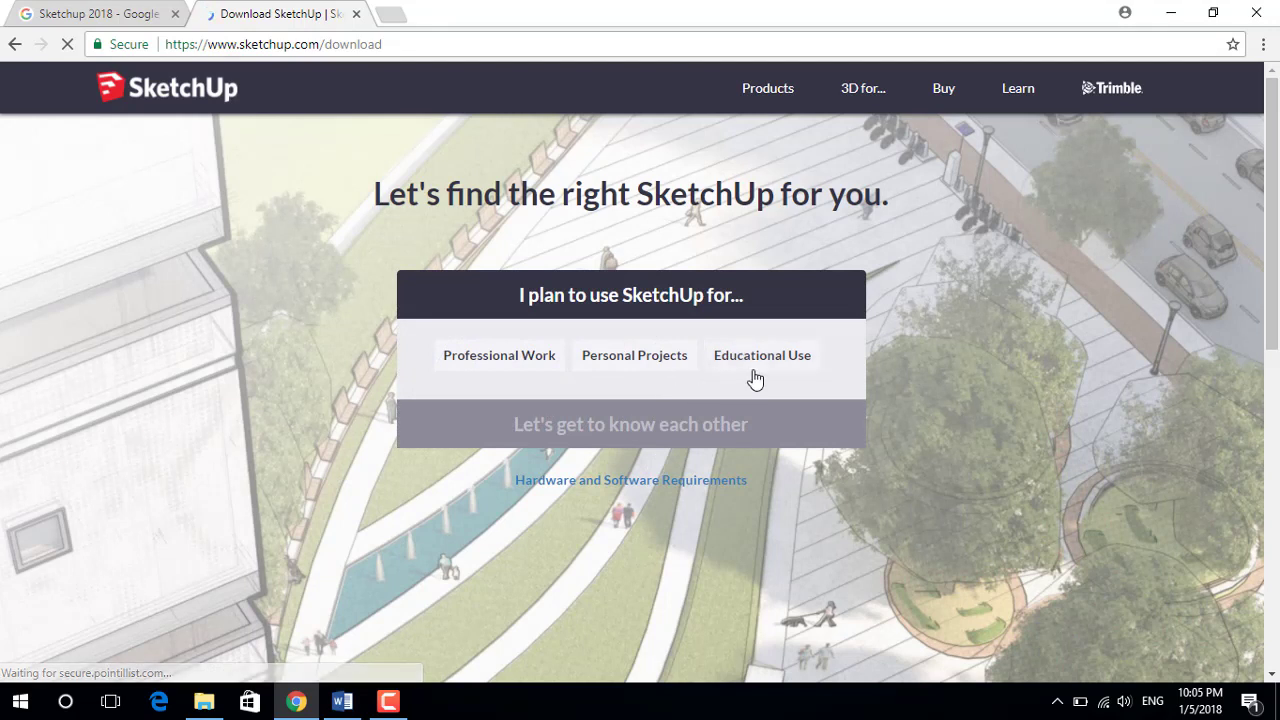
click(764, 371)
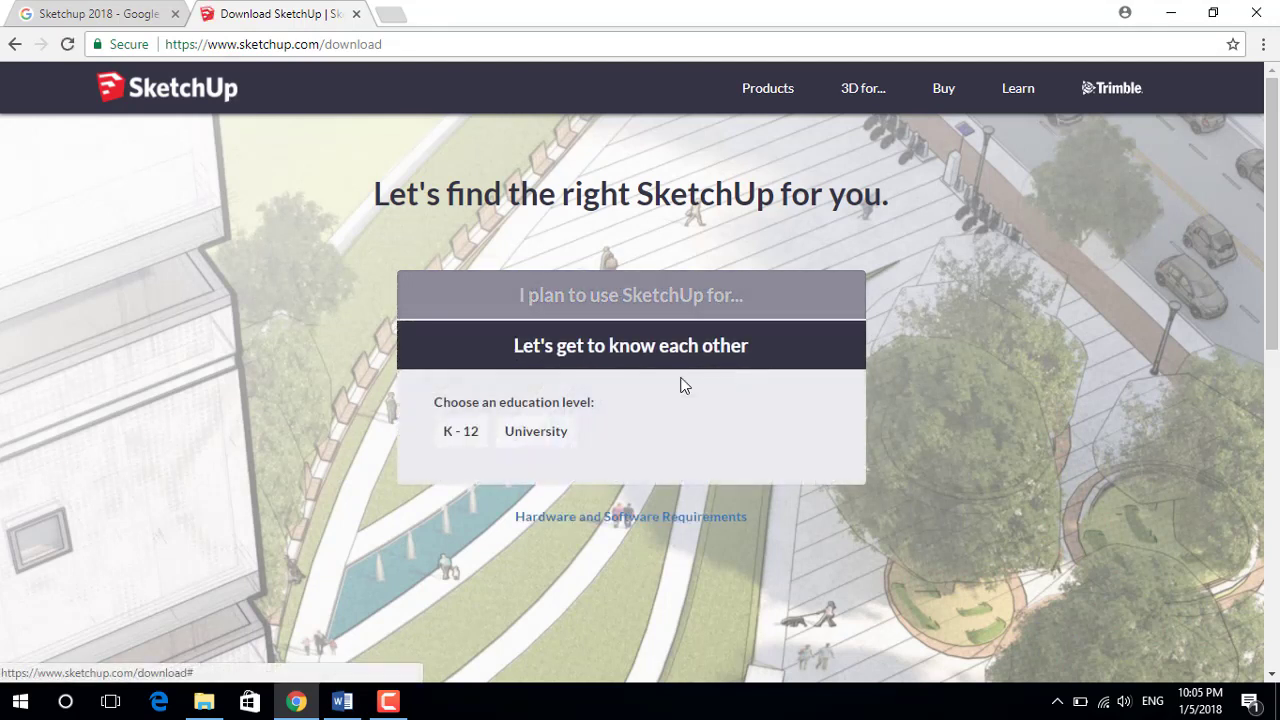
click(529, 441)
click(493, 512)
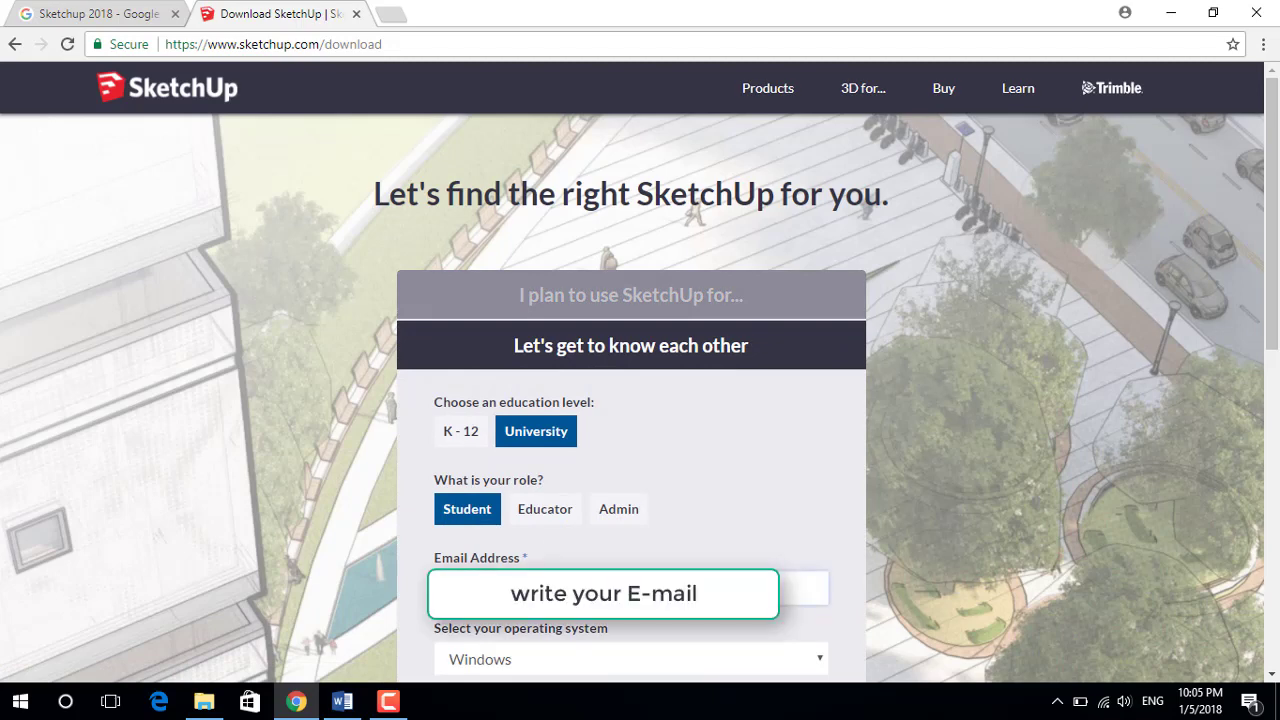
click(631, 588)
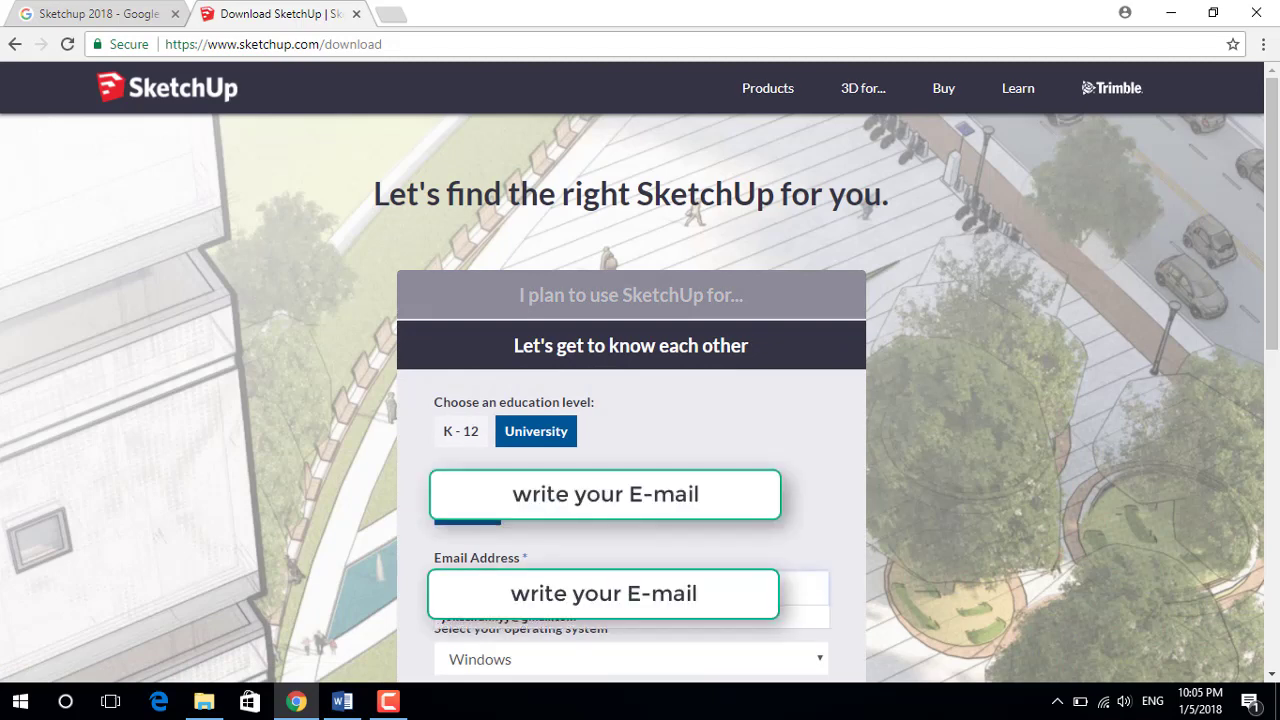
click(600, 616)
scroll(652, 536, down, 1)
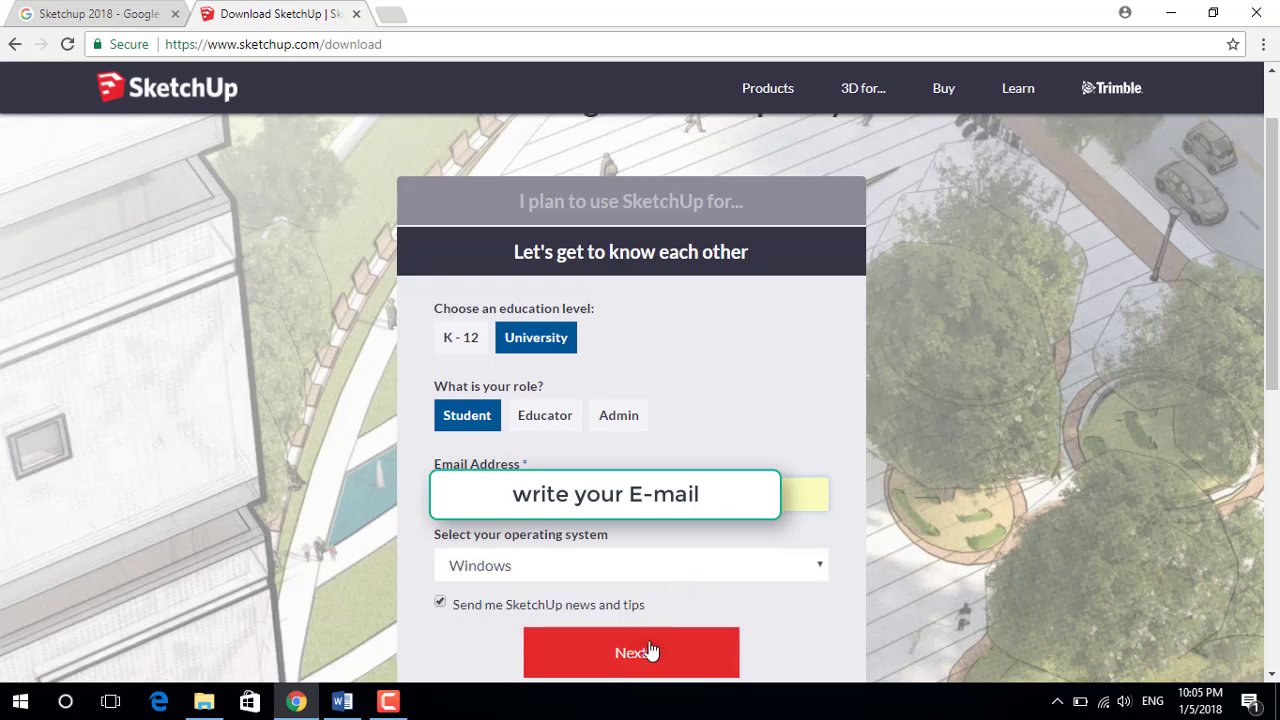
click(648, 657)
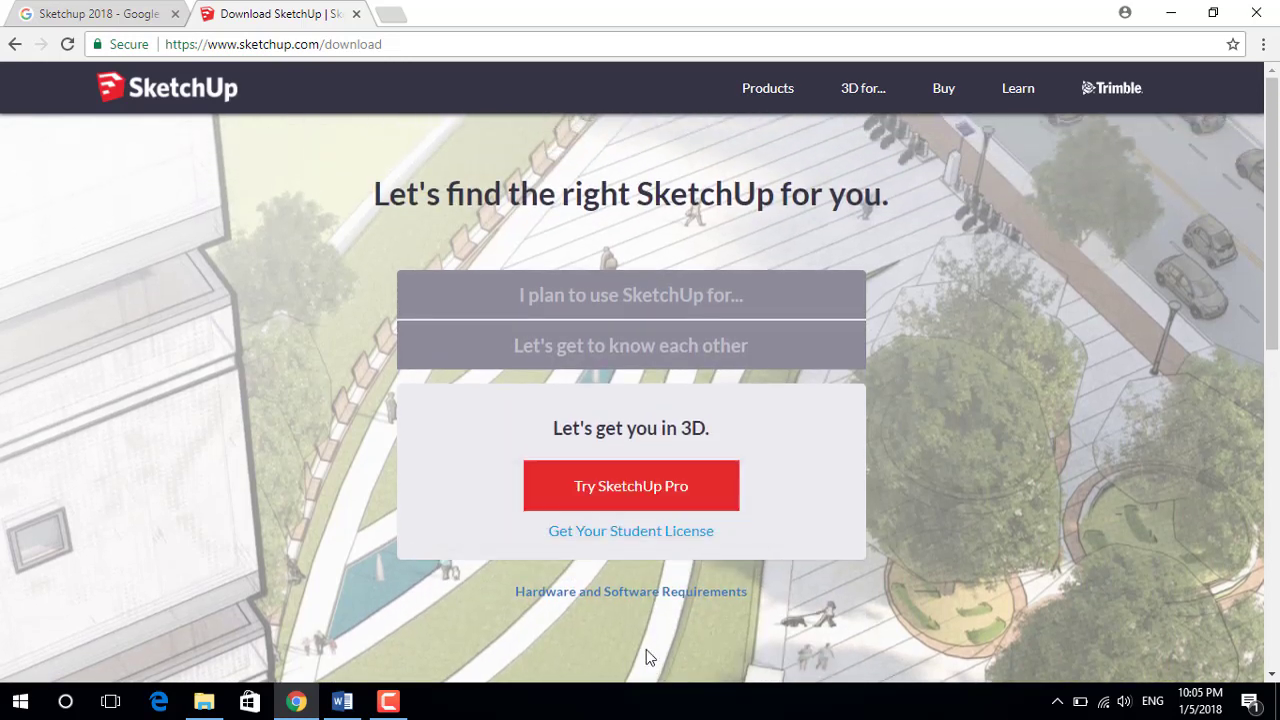
Start the SketchUp Pro trial download until the SketchUpPro-en.exe save prompt appears
click(643, 490)
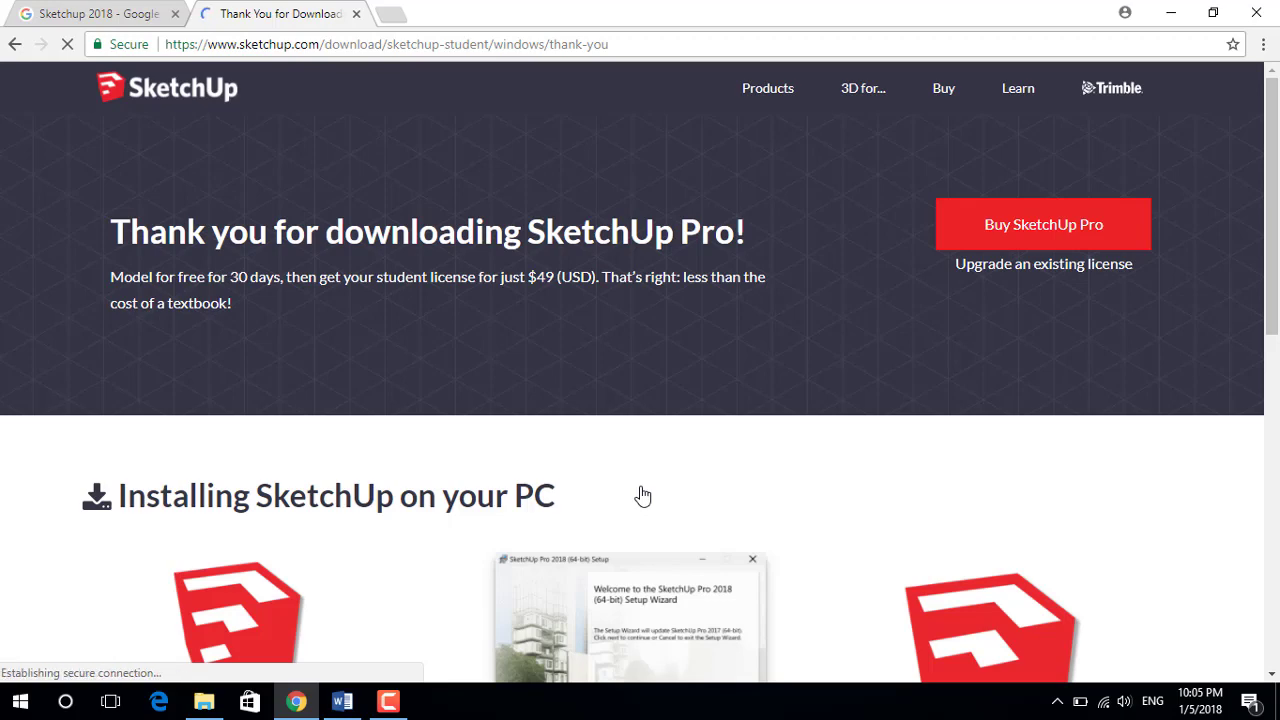
scroll(611, 486, down, 1)
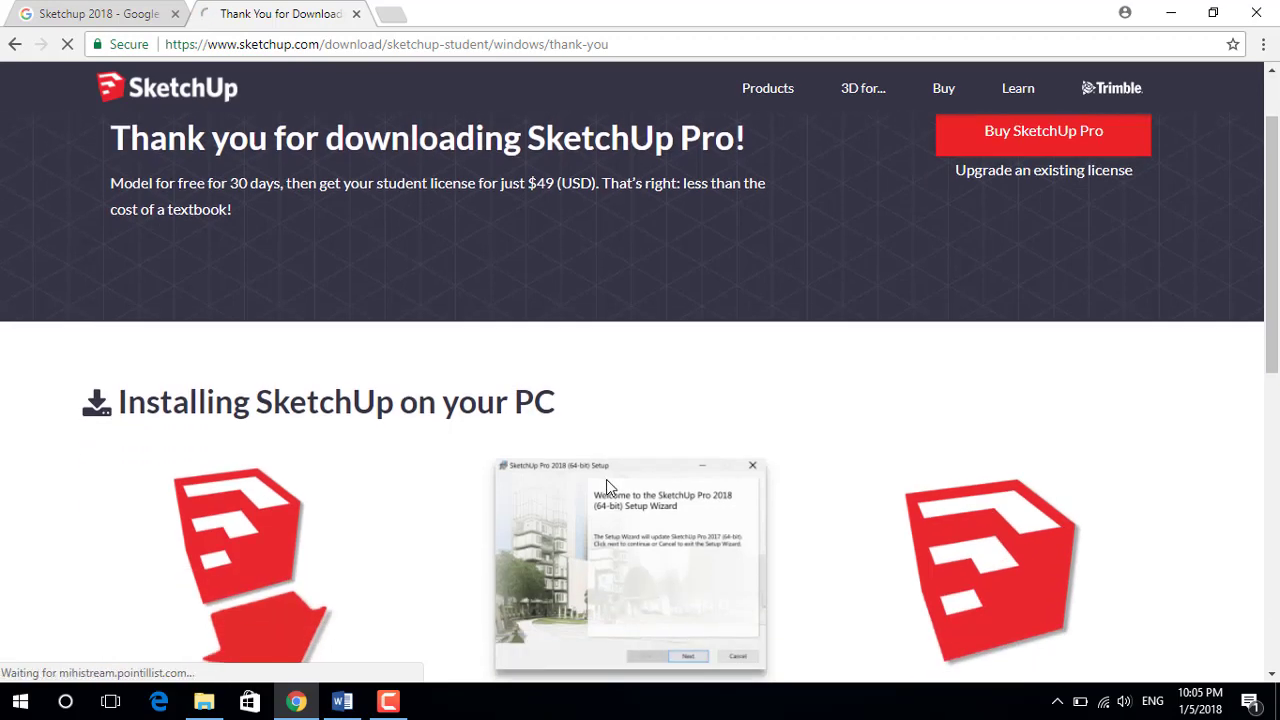
scroll(607, 489, down, 2)
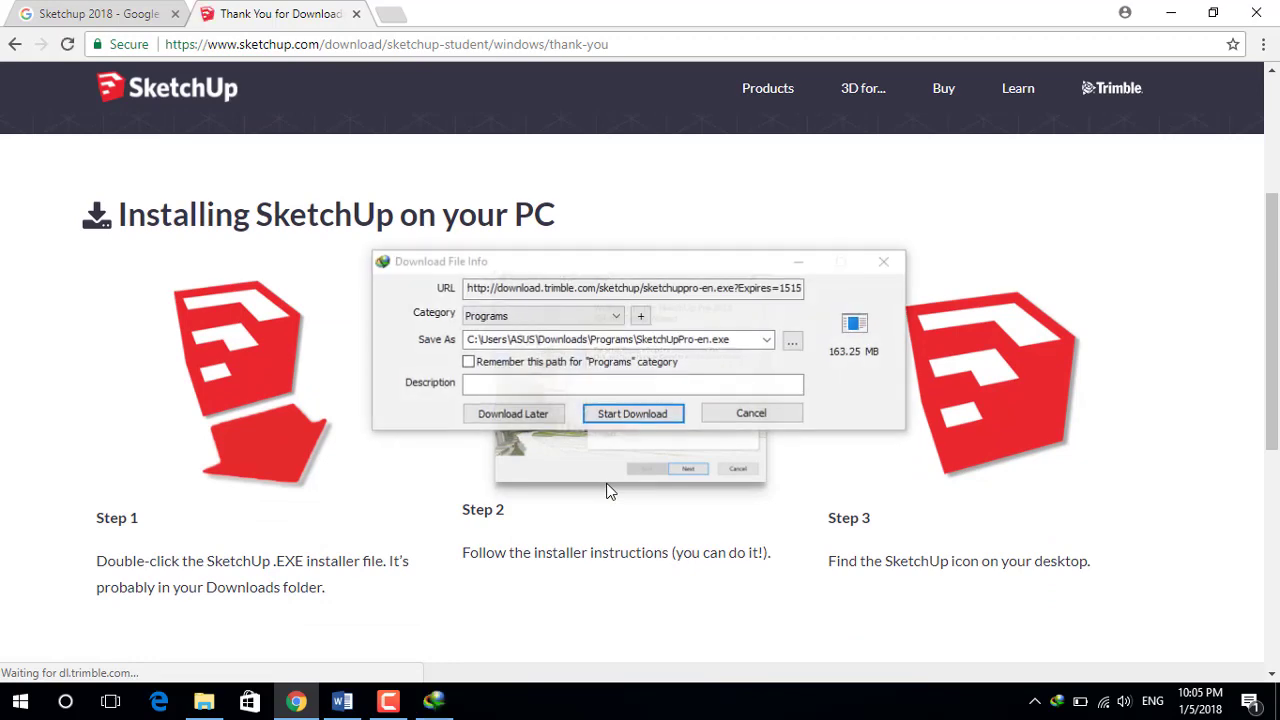
Start downloading SketchUpPro-en.exe and decline the Chrome-integration fix message
click(672, 420)
click(672, 420)
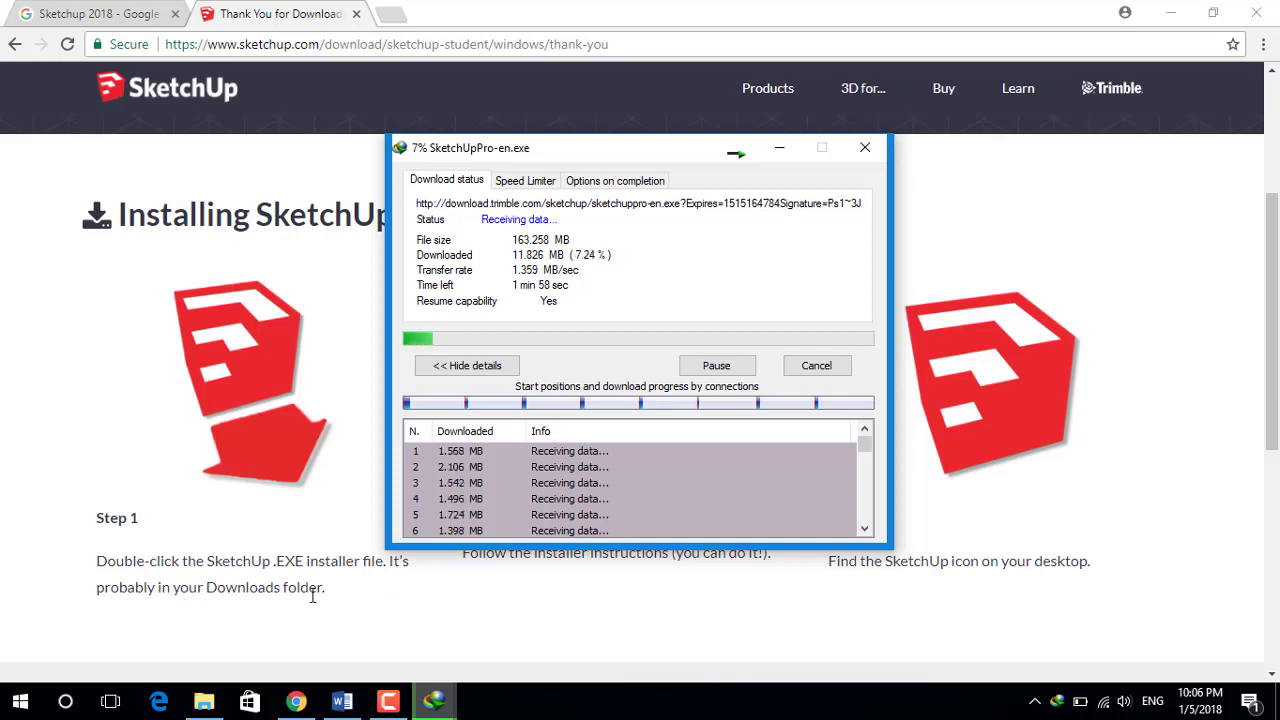
mouse_move(634, 156)
mouse_down()
mouse_move(905, 283)
mouse_move(491, 217)
mouse_up()
click(818, 380)
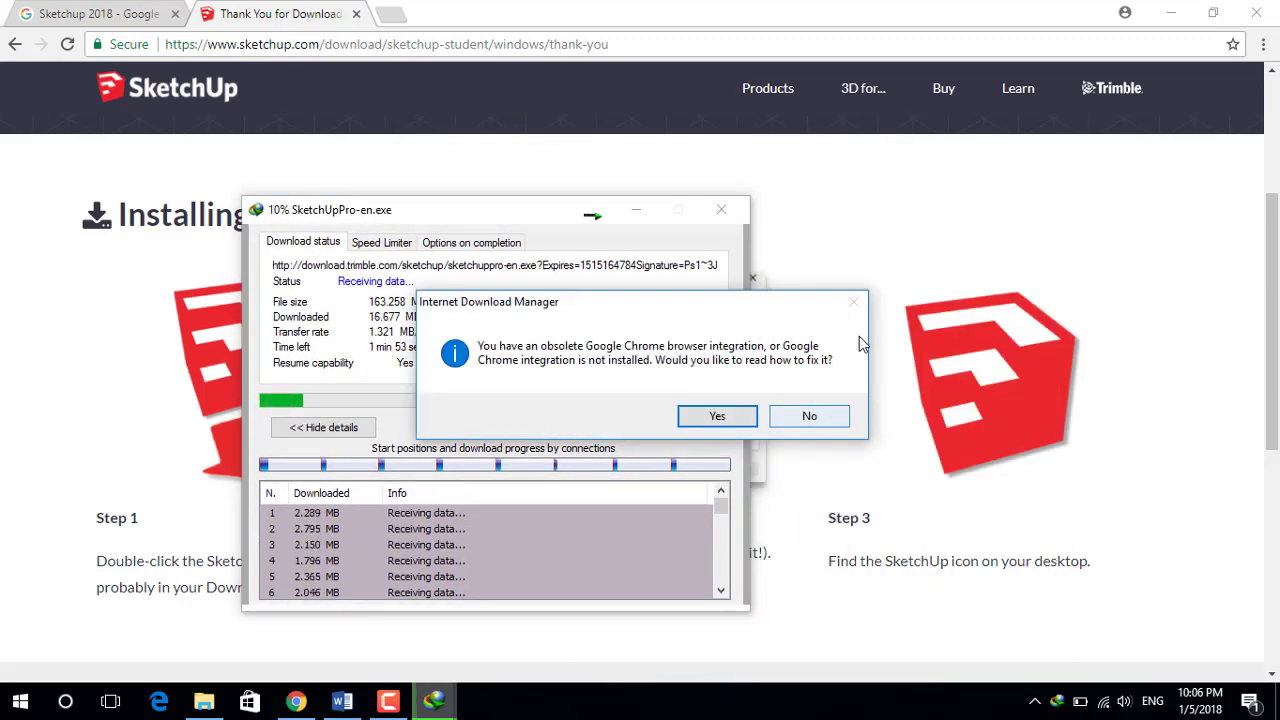
click(806, 418)
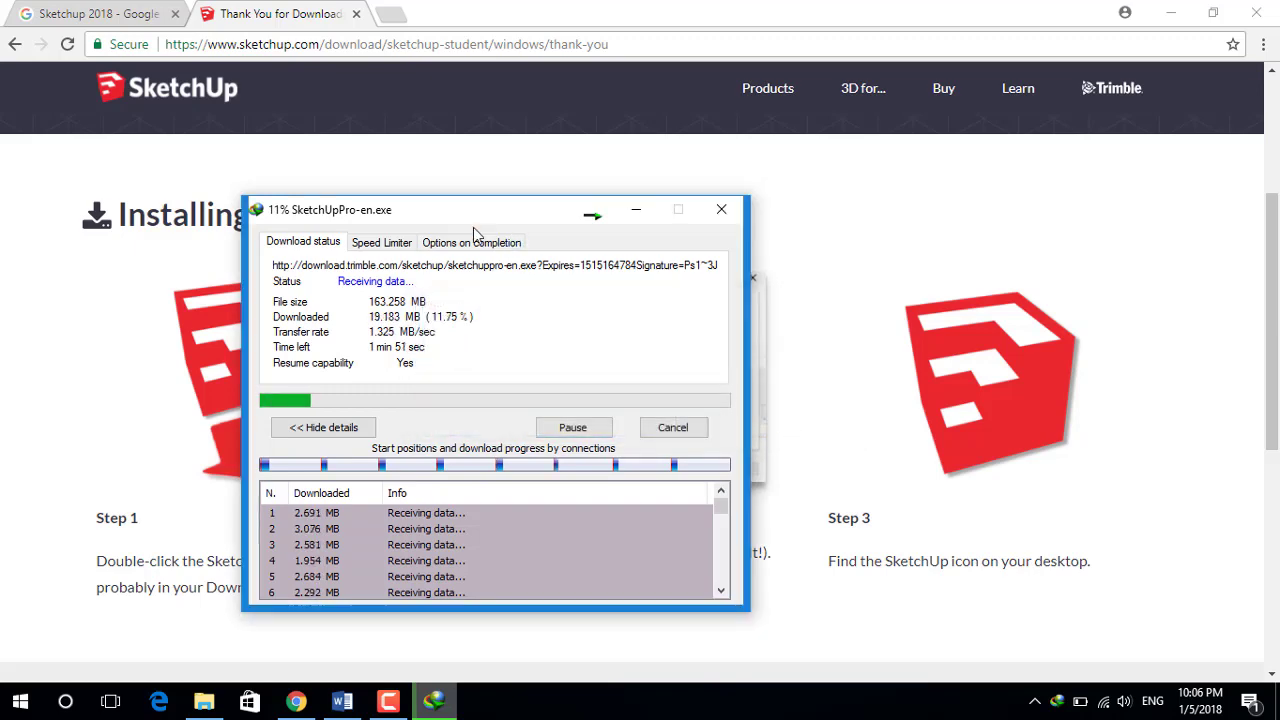
Move the download progress window aside and dismiss the IDM update notice so the download completes
mouse_move(460, 225)
mouse_down()
mouse_move(778, 88)
mouse_move(502, 90)
mouse_up()
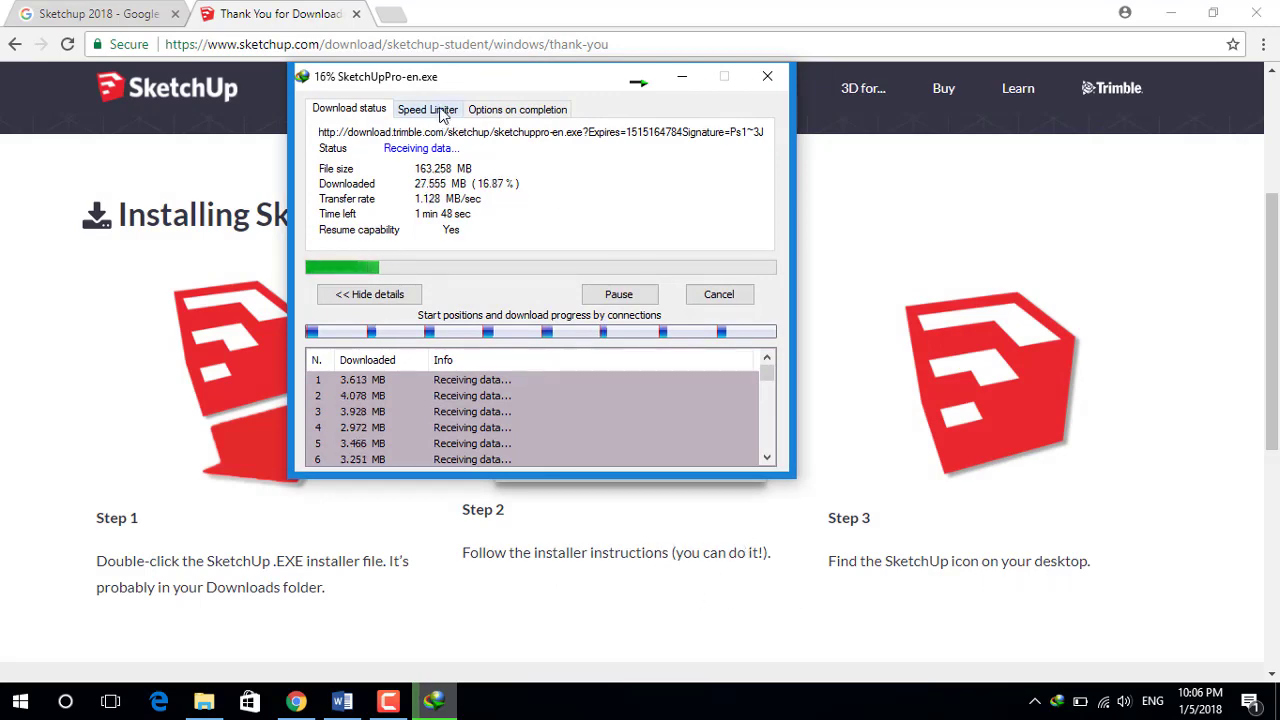
mouse_move(450, 80)
mouse_down()
mouse_move(957, 119)
mouse_move(628, 101)
mouse_up()
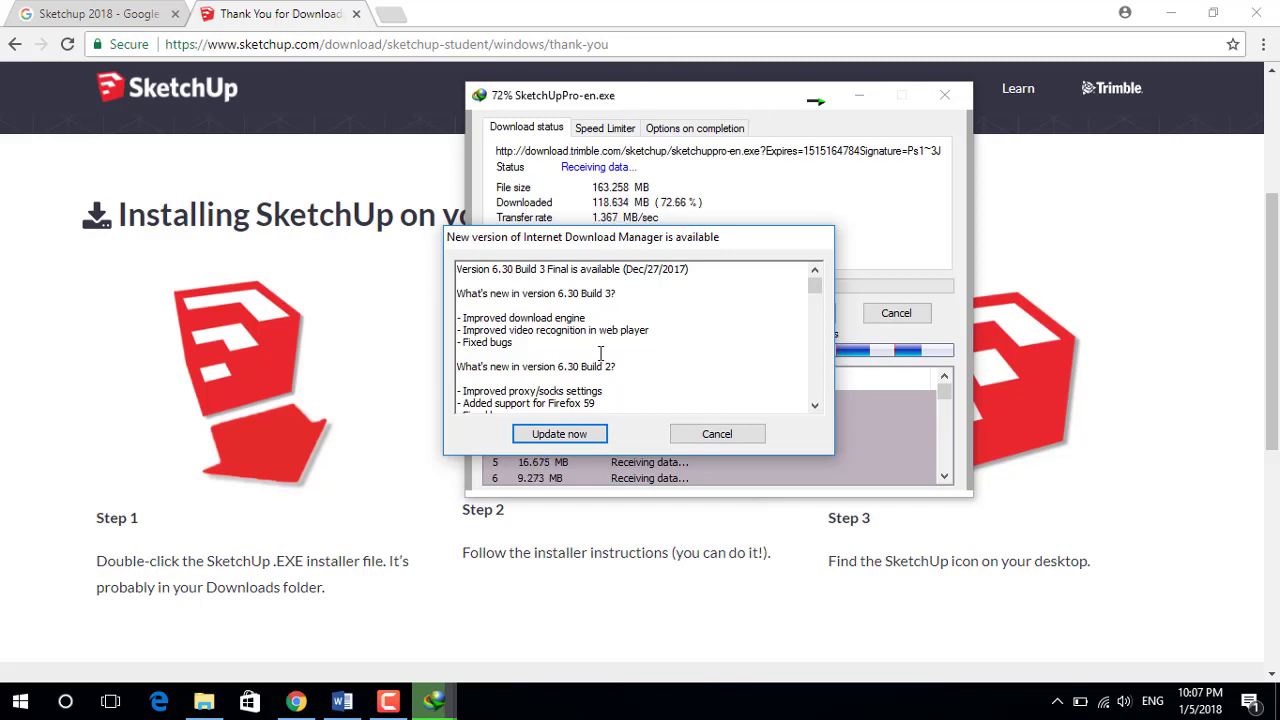
click(743, 434)
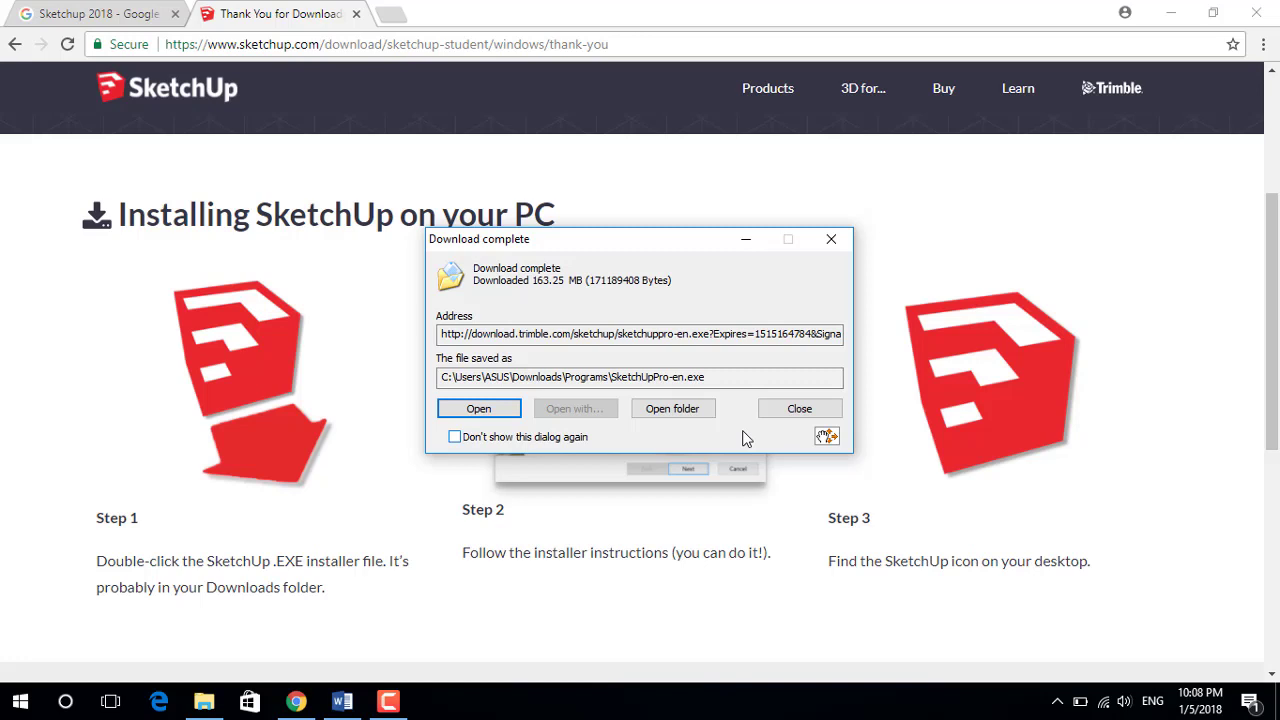
Run the downloaded SketchUpPro-en.exe and let it extract until the Visual C++ prompt appears
click(464, 412)
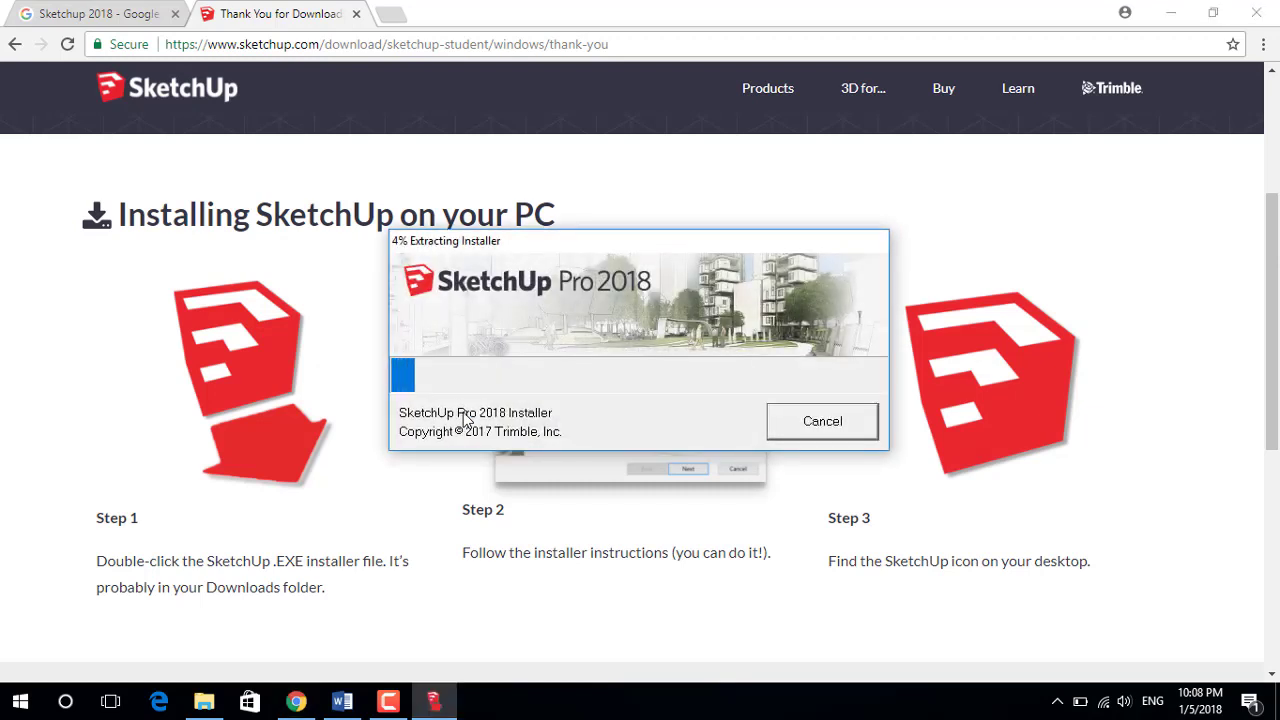
click(398, 704)
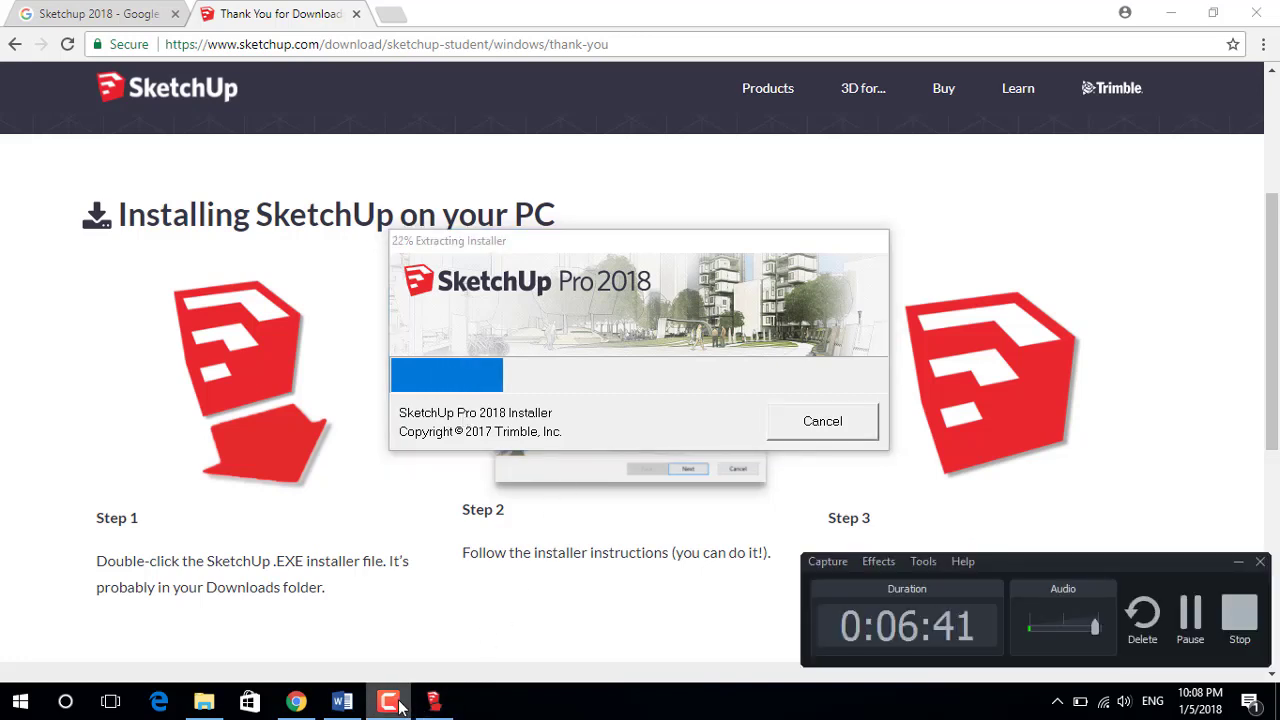
click(398, 704)
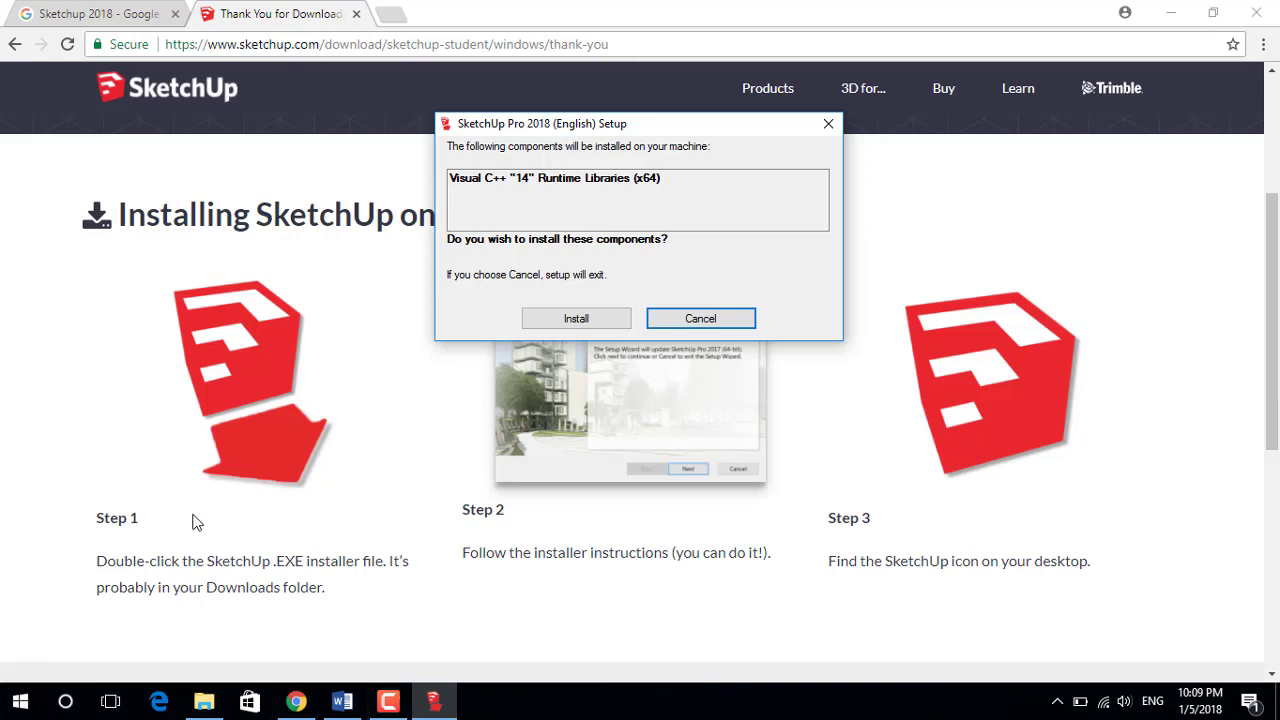
Install the Visual C++ "14" Runtime Libraries (x64) required by SketchUp
click(548, 321)
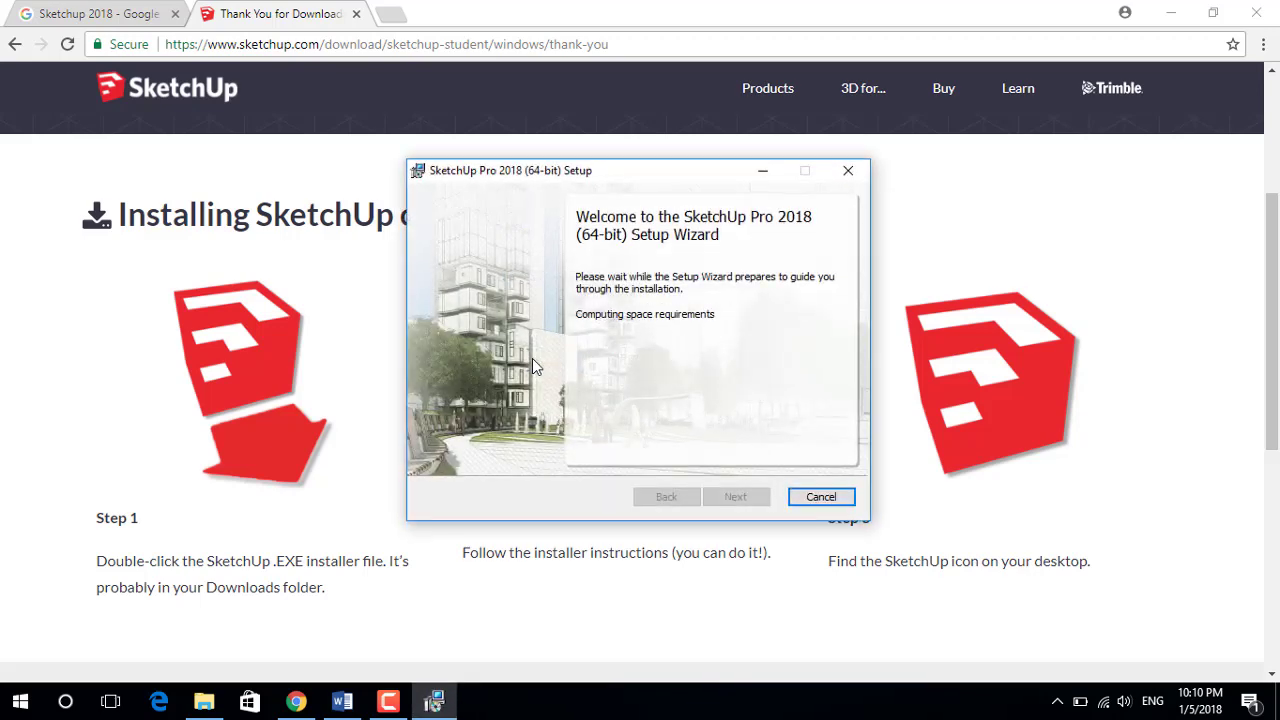
Install SketchUp Pro 2018 into the default C:\Program Files\SketchUp\SketchUp 2018\ folder
click(733, 496)
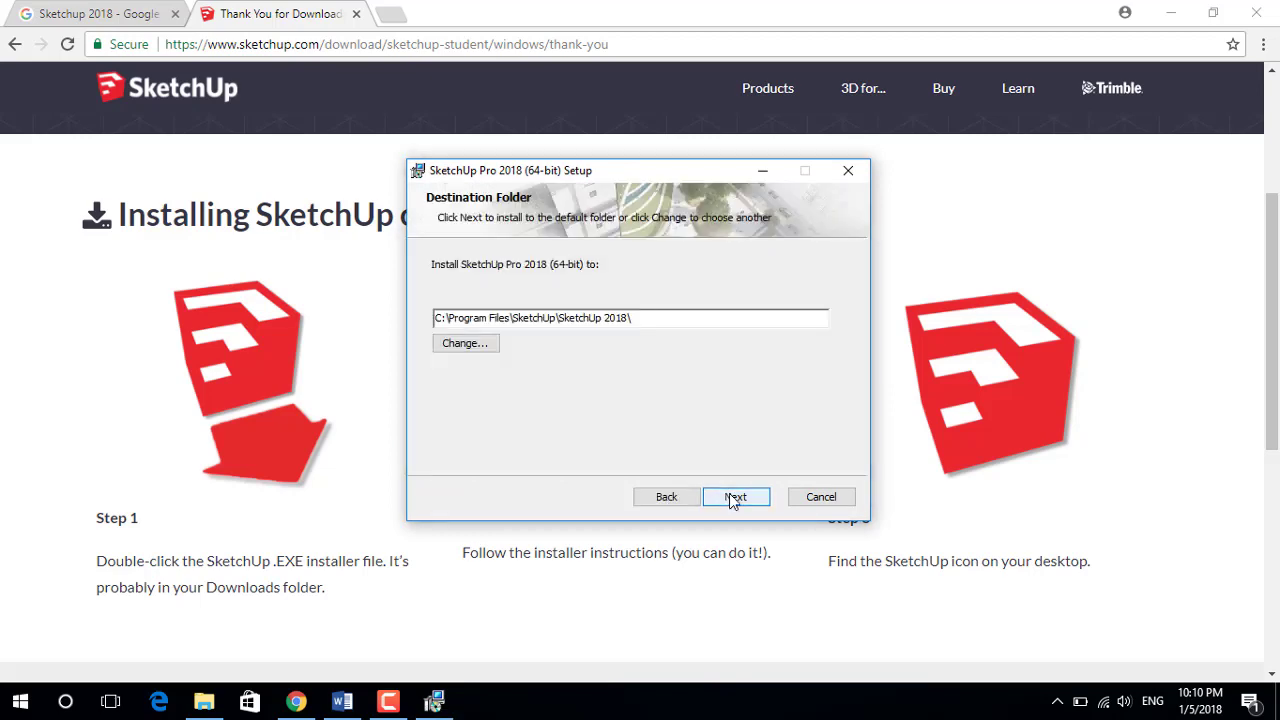
click(733, 497)
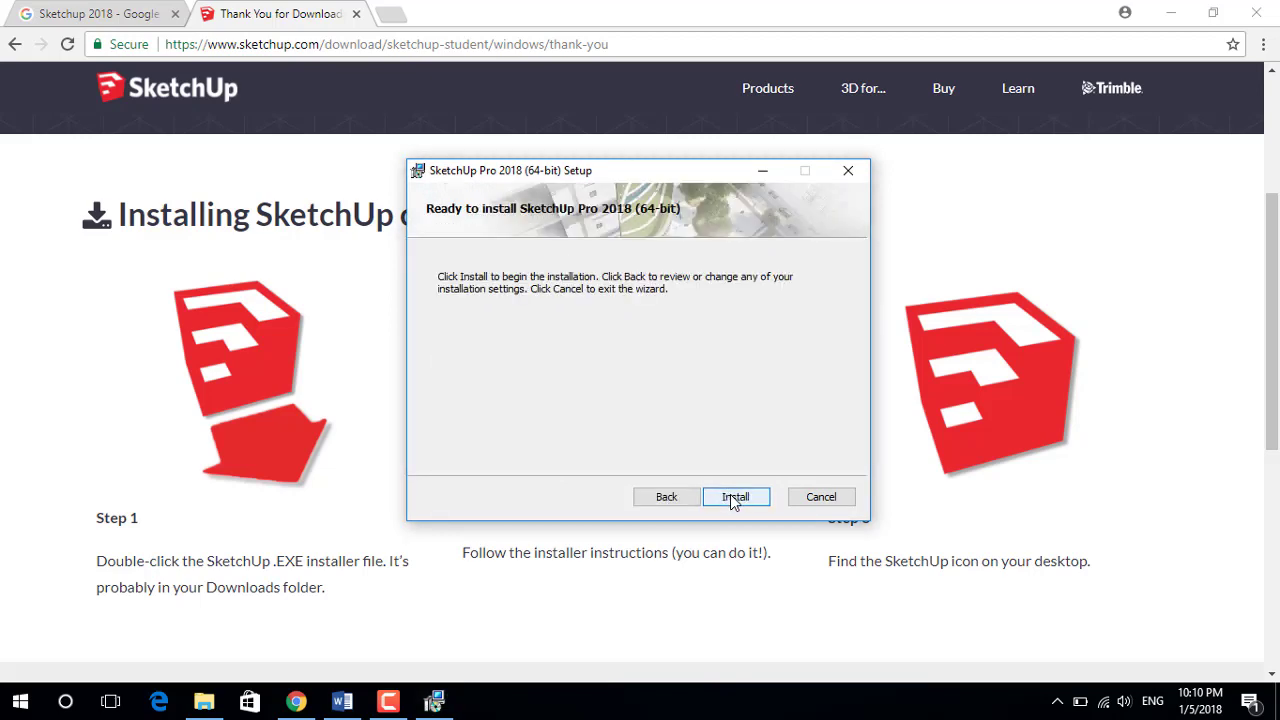
click(732, 496)
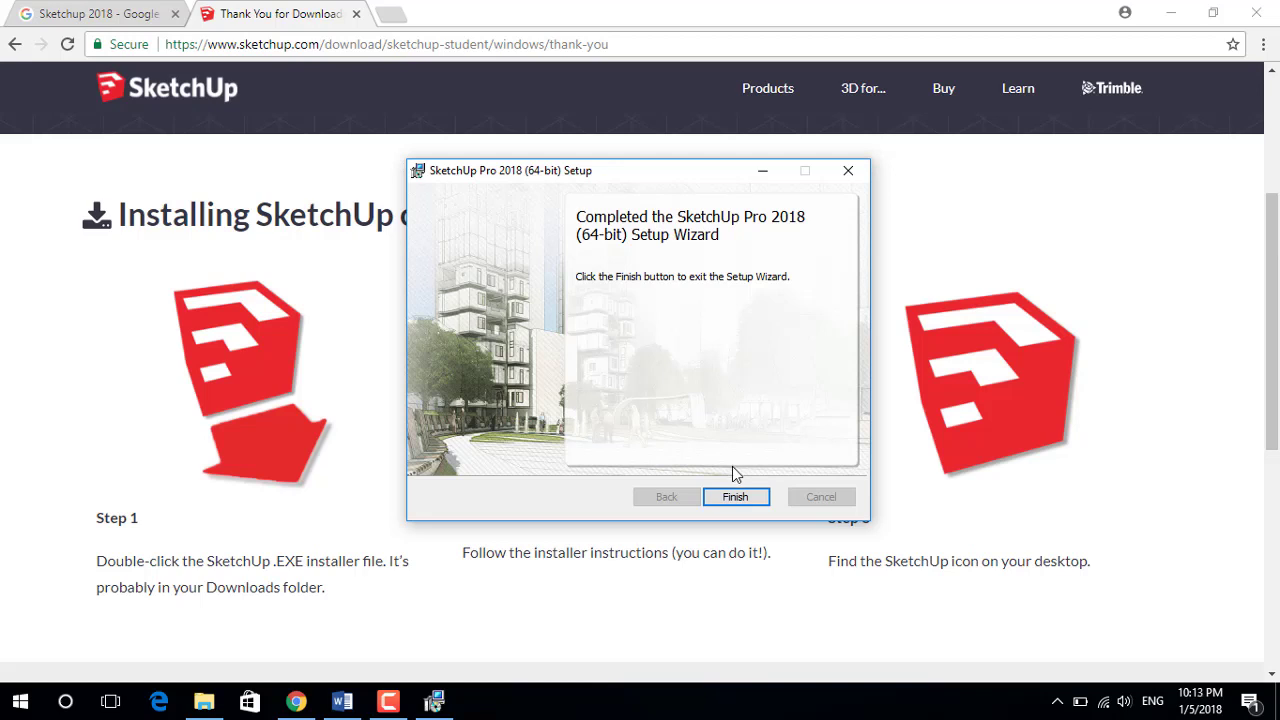
Finish and exit the SketchUp Pro 2018 Setup Wizard
click(742, 497)
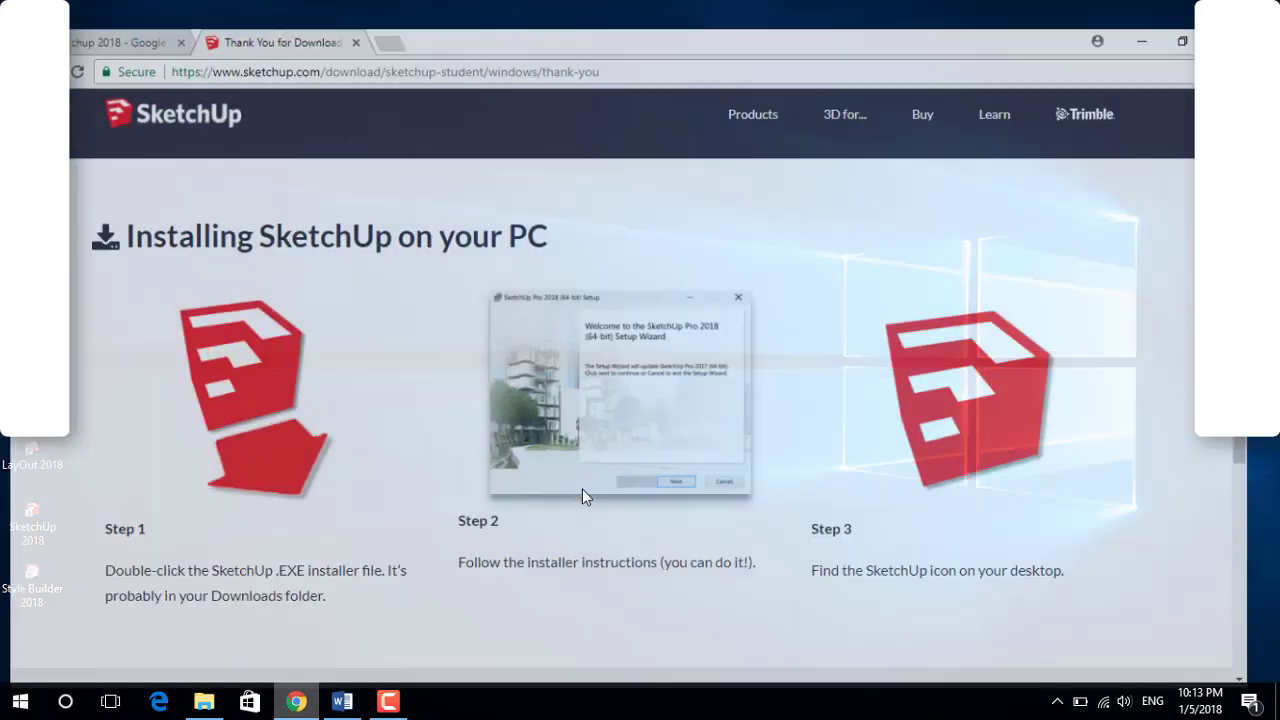
Minimize Chrome and move the LayOut, SketchUp and Style Builder 2018 shortcuts to the desktop centre
click(1141, 41)
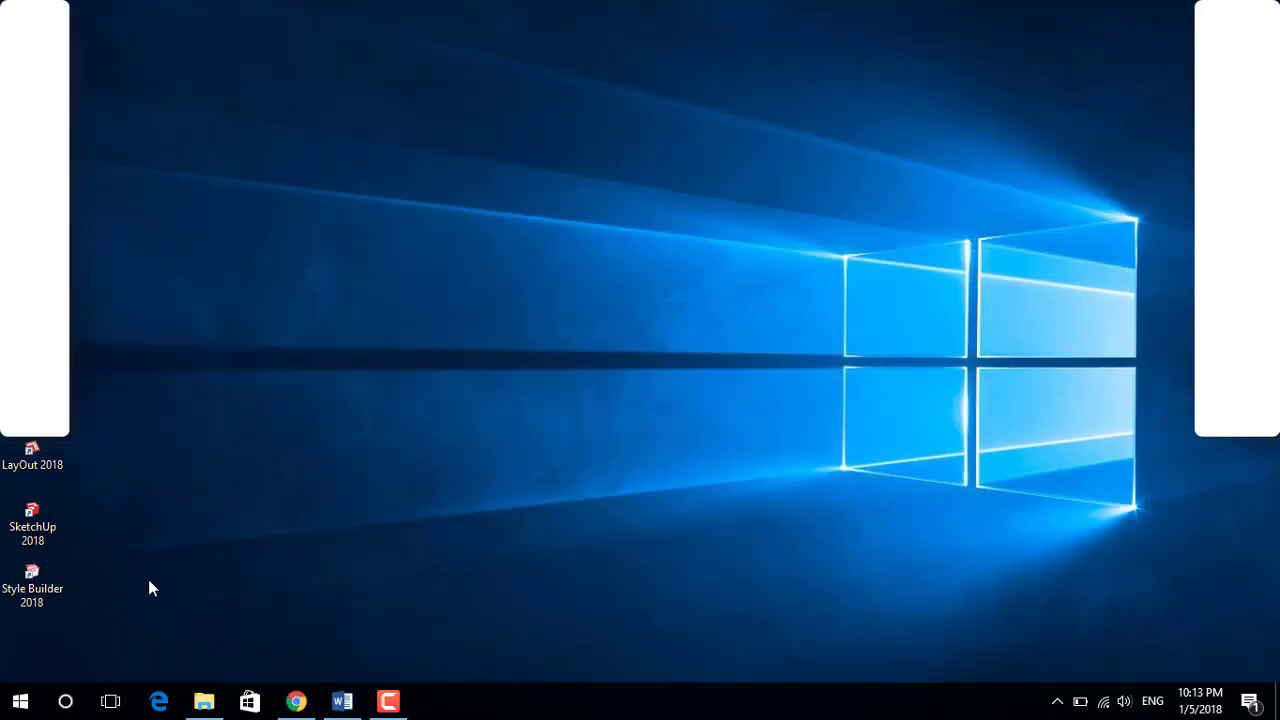
drag(85, 504, 30, 605)
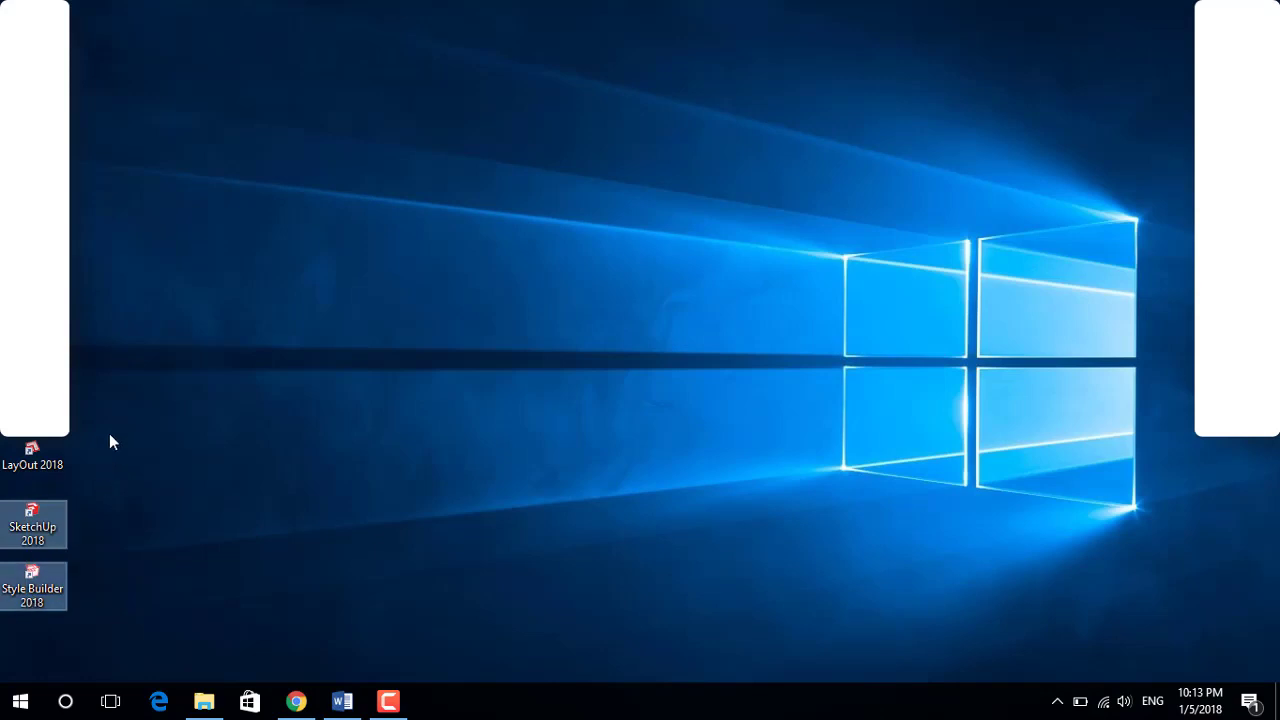
drag(110, 436, 8, 608)
drag(29, 457, 397, 342)
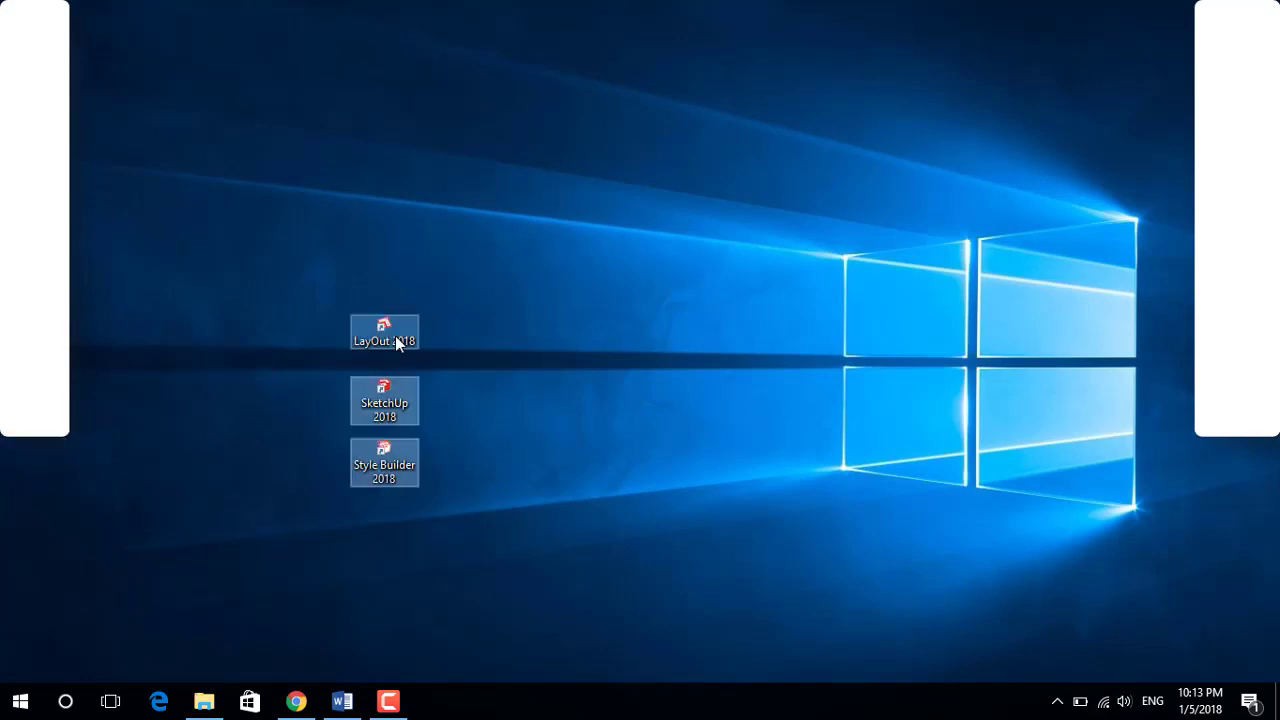
click(567, 347)
Launch SketchUp 2018 from its desktop shortcut and refresh the desktop
double_click(411, 402)
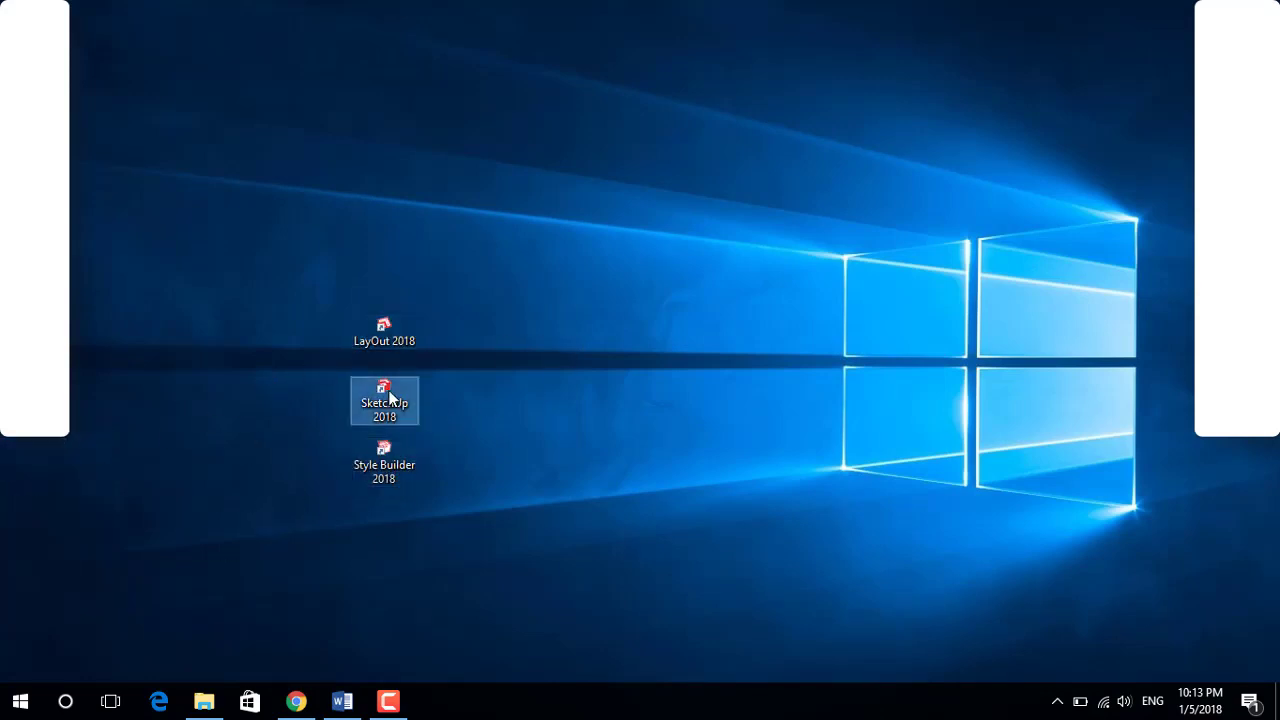
right_click(585, 393)
click(634, 448)
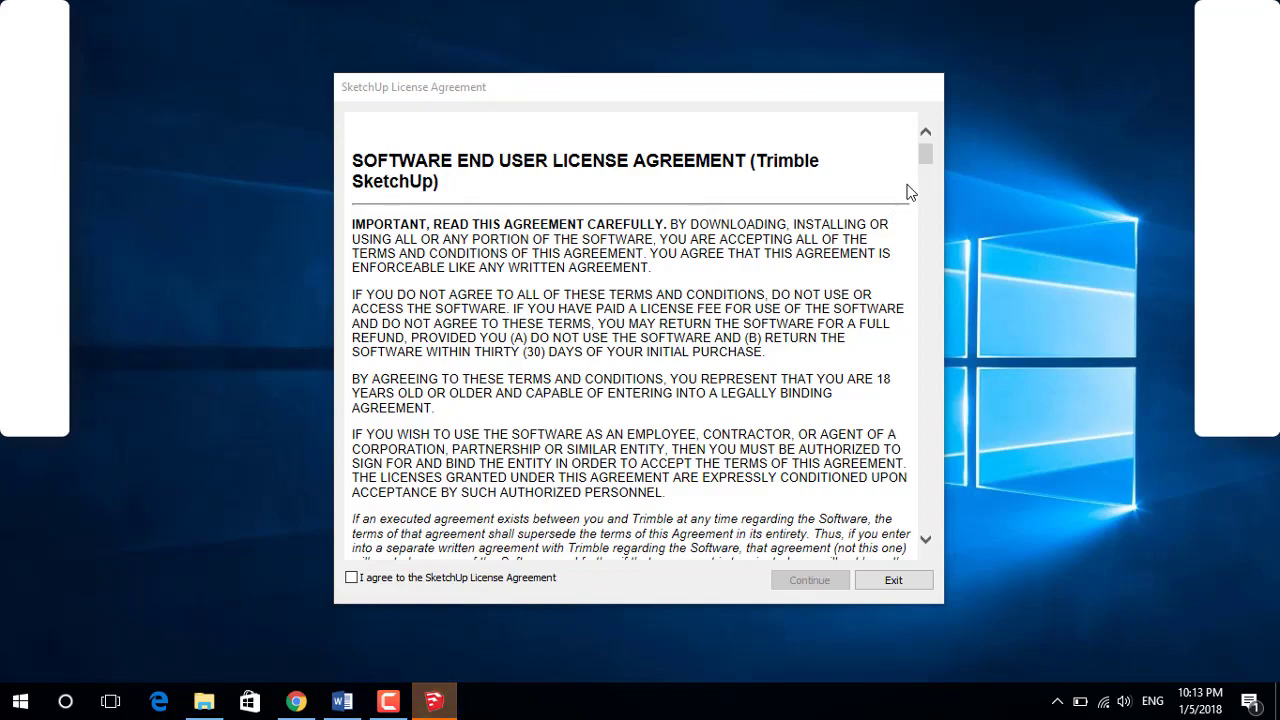
Accept the SketchUp license agreement and continue to the Welcome window showing the 30-day trial
drag(924, 154, 920, 517)
click(352, 578)
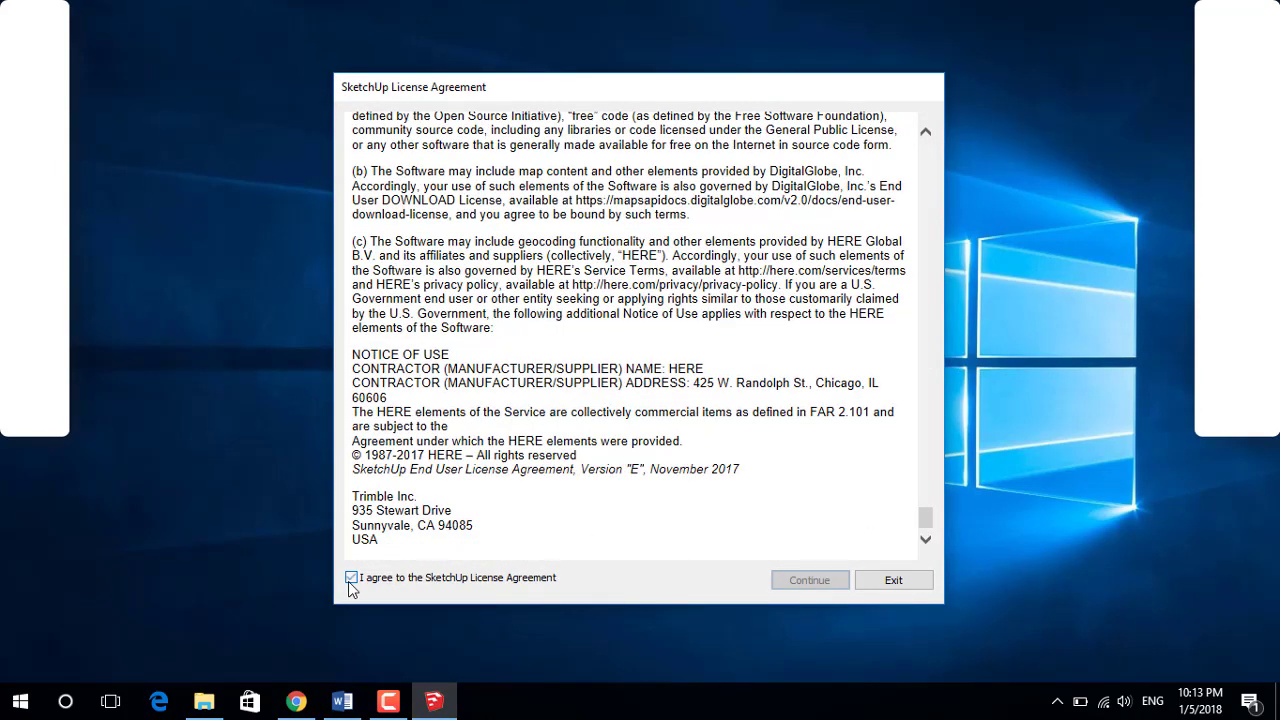
click(805, 580)
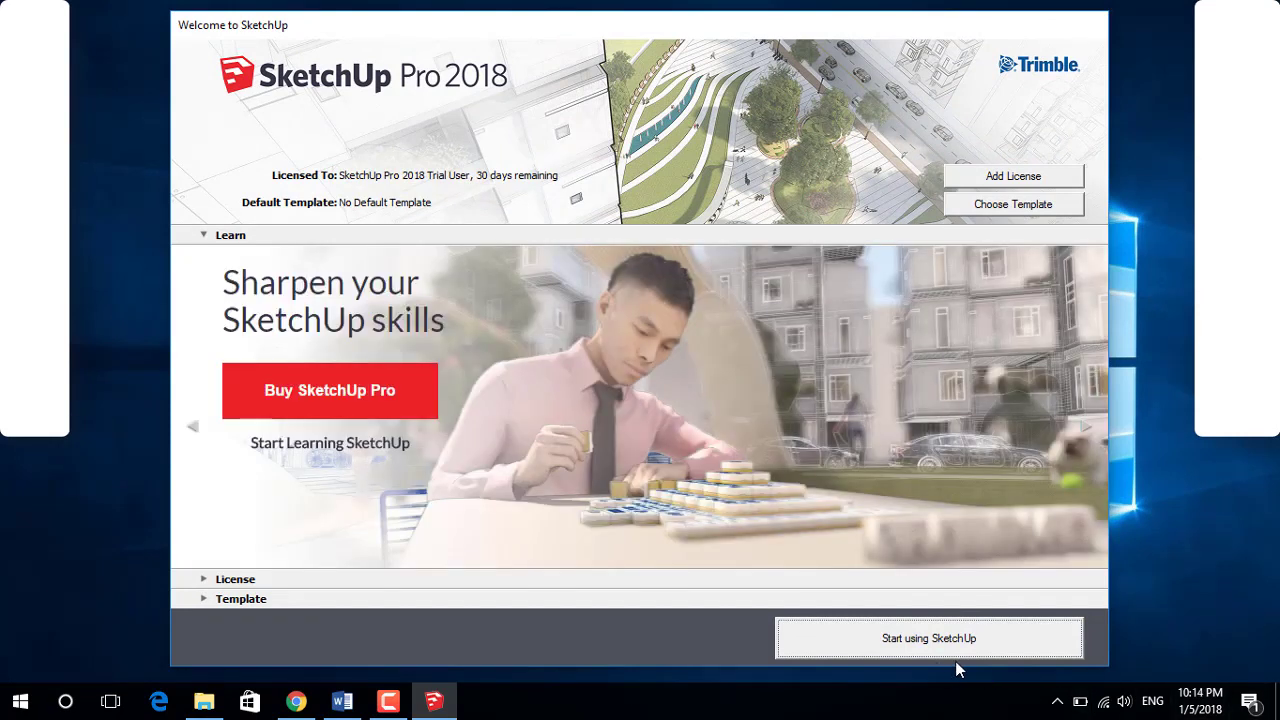
Choose Simple Template - Meters as the default template and start using SketchUp
click(210, 600)
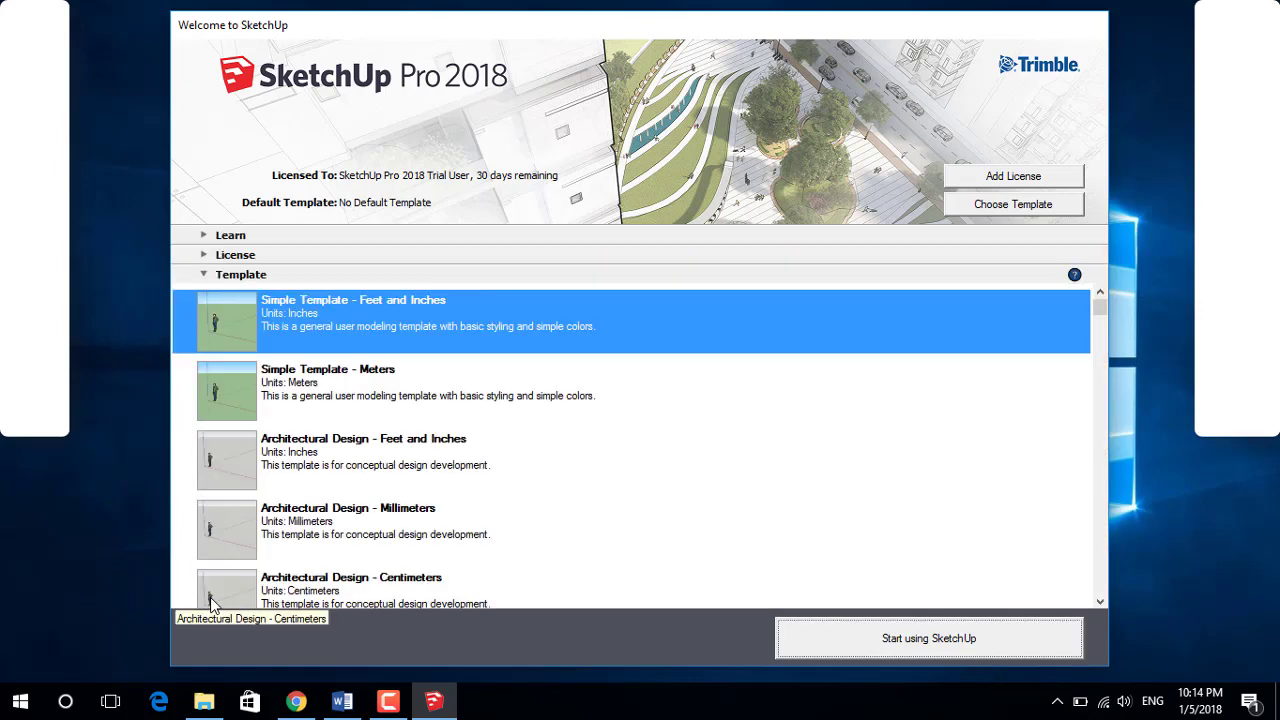
scroll(337, 477, down, 5)
scroll(337, 478, down, 5)
scroll(337, 480, up, 8)
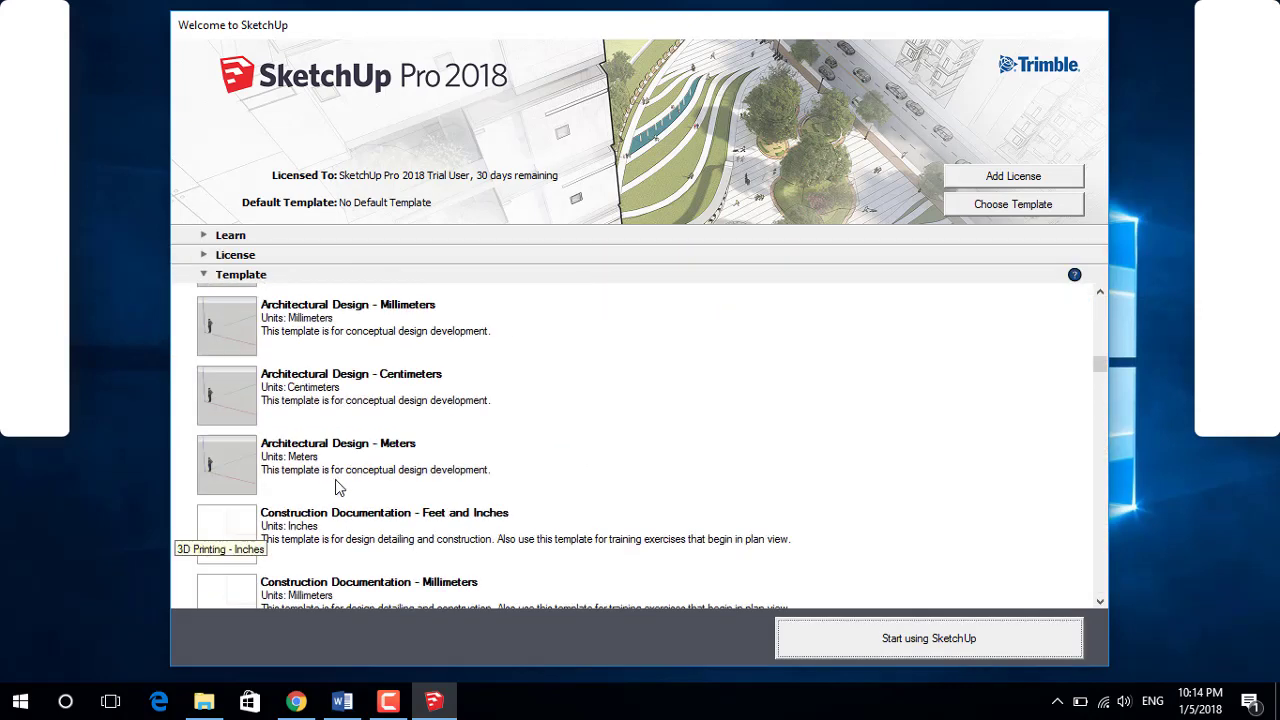
scroll(337, 488, up, 3)
click(250, 396)
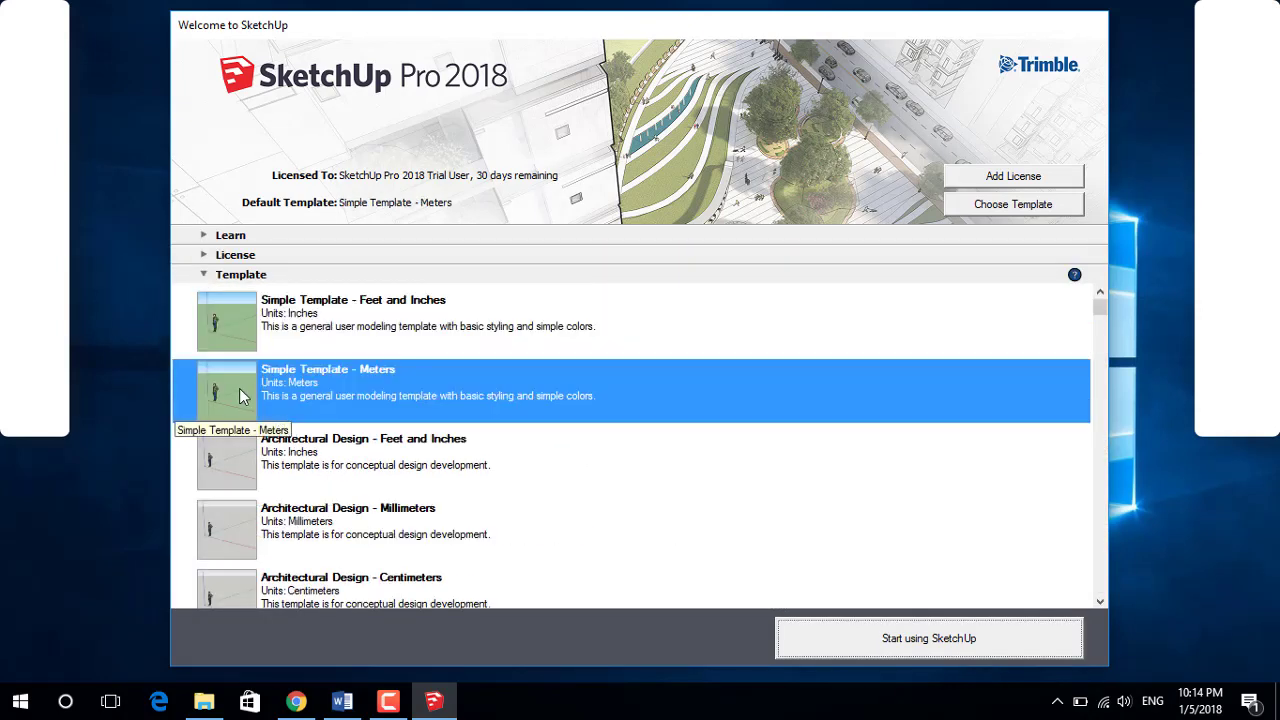
click(946, 641)
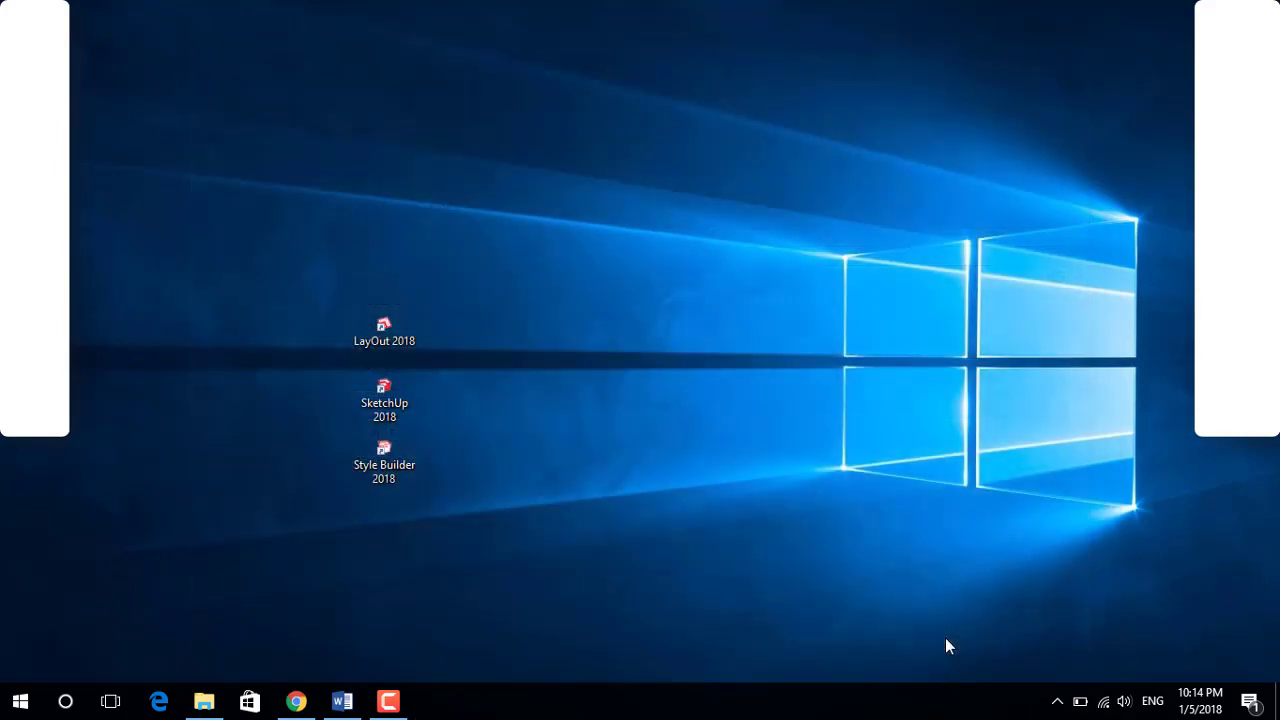